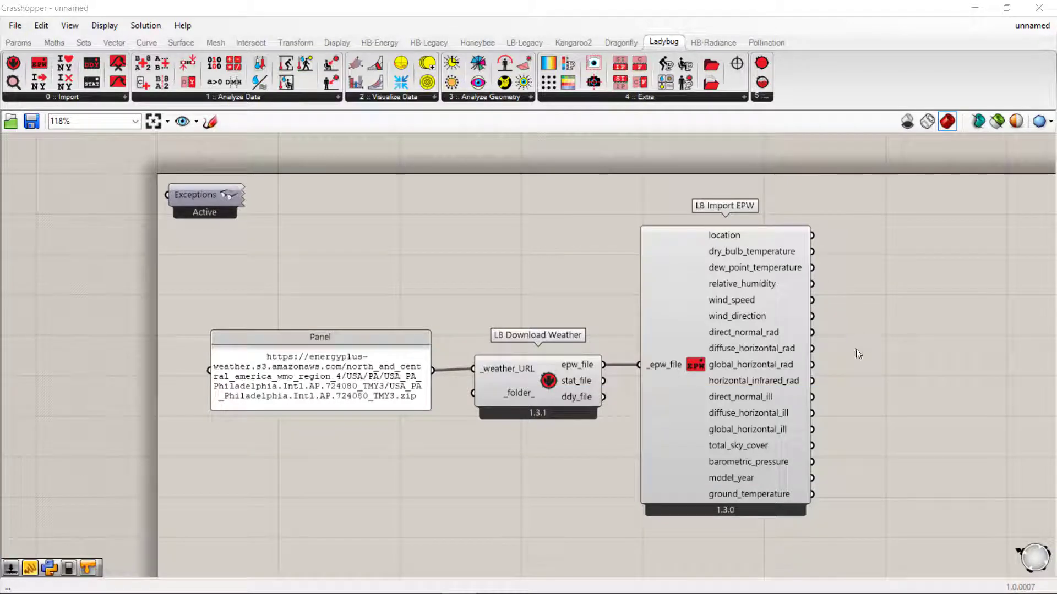
Connect the LB Import EPW location output to the _location input of the LB SunPath component
click(387, 99)
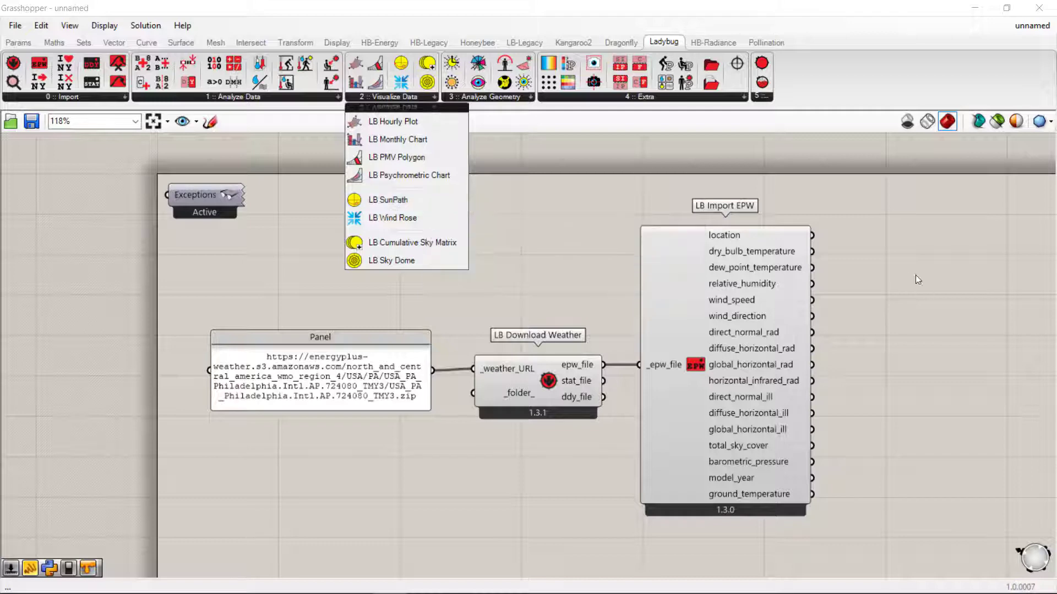
right_drag(936, 296, 511, 289)
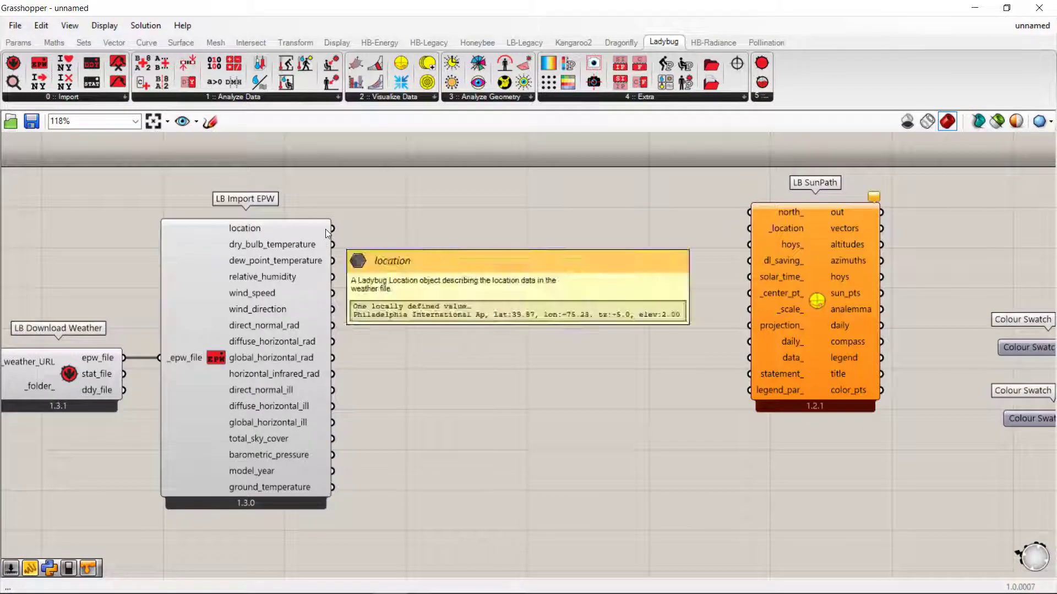
drag(327, 229, 749, 229)
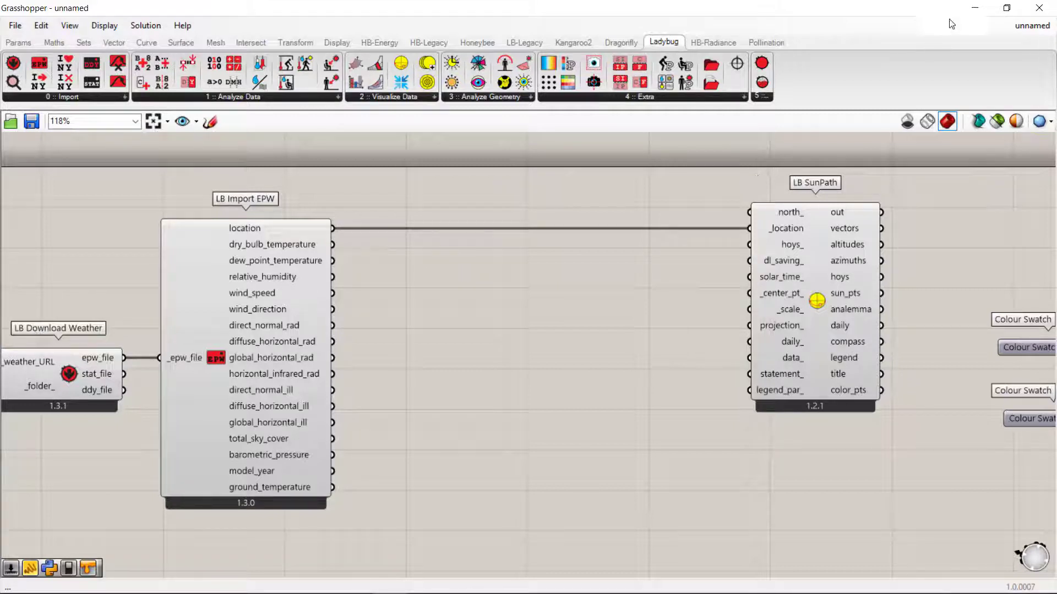
Switch to Rhino and view the generated sun path from the Perspective and Top viewports
click(971, 16)
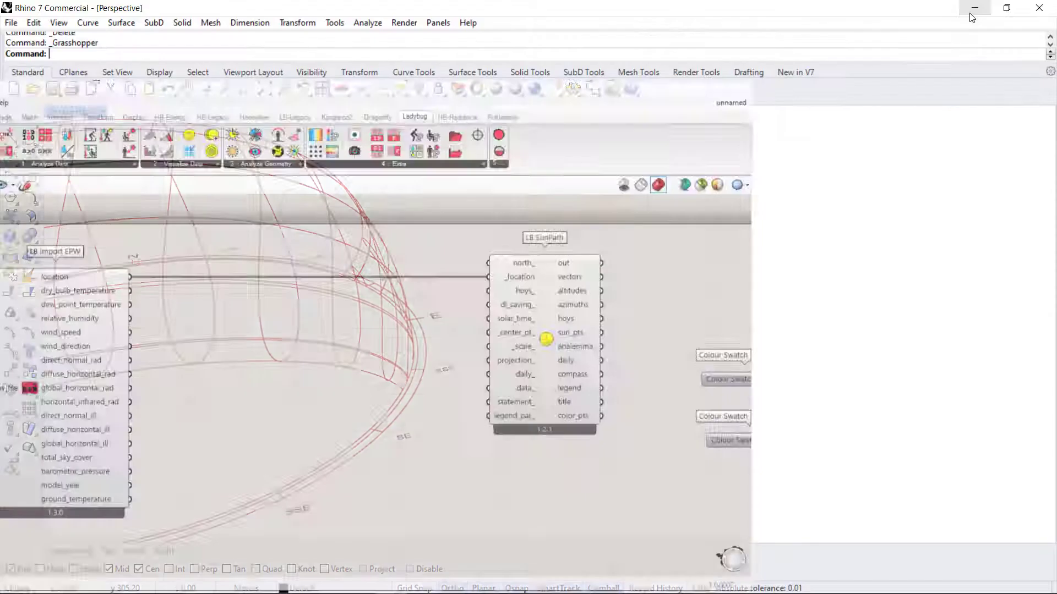
scroll(484, 267, down, 5)
right_drag(484, 266, 448, 299)
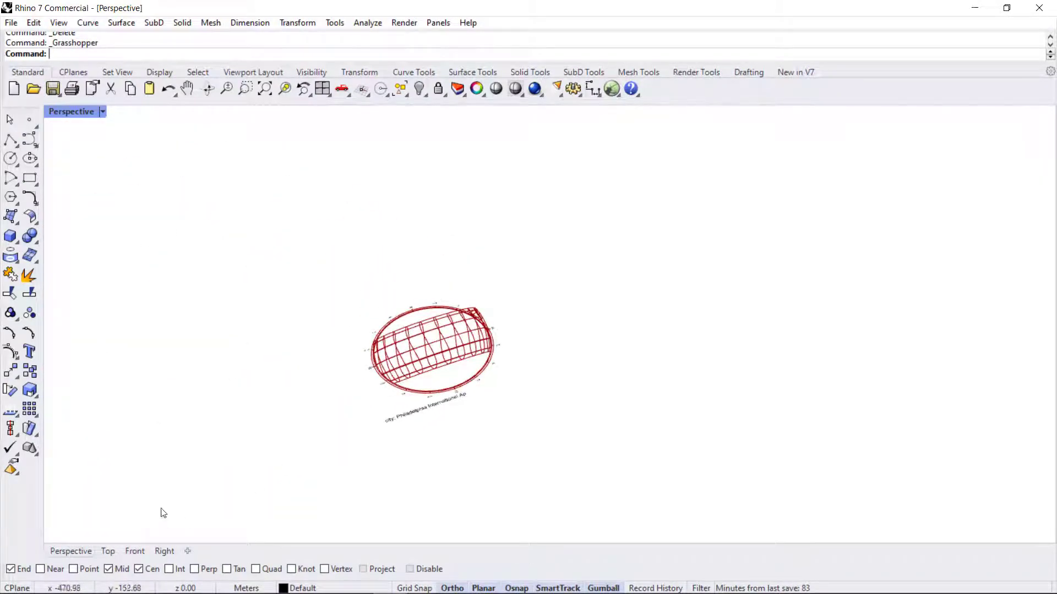
click(109, 551)
scroll(311, 316, down, 5)
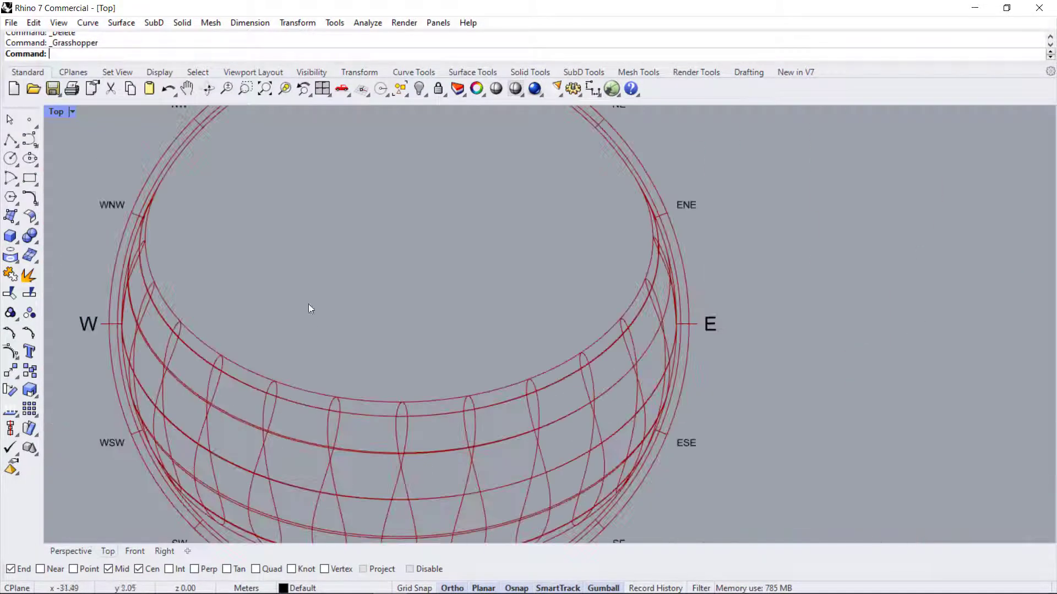
Set the Top viewport's display mode to Shaded and fit the whole sun path in view
click(71, 112)
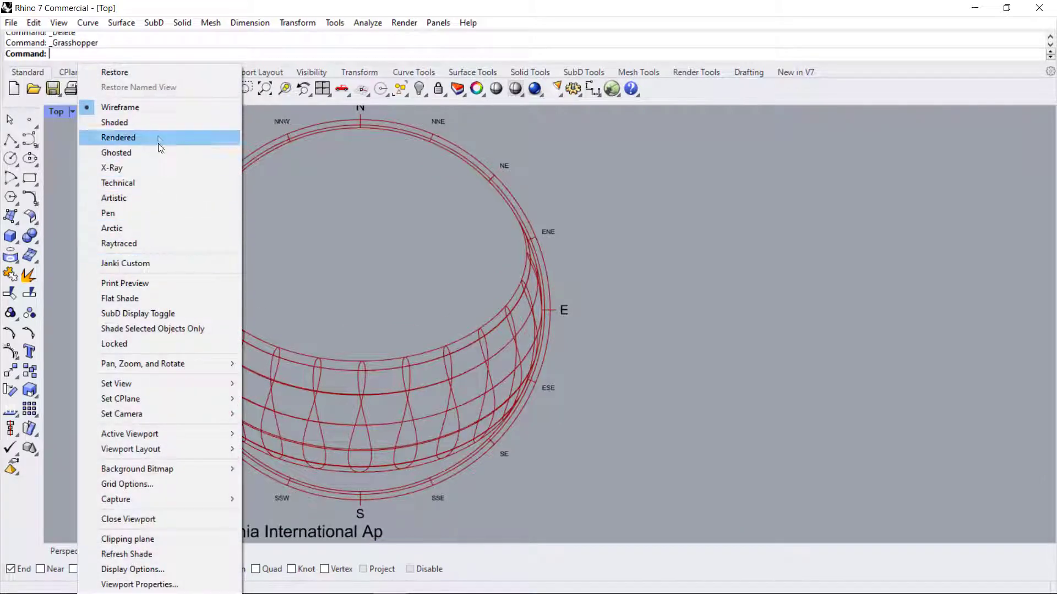
click(115, 122)
right_drag(448, 249, 517, 301)
scroll(500, 312, up, 4)
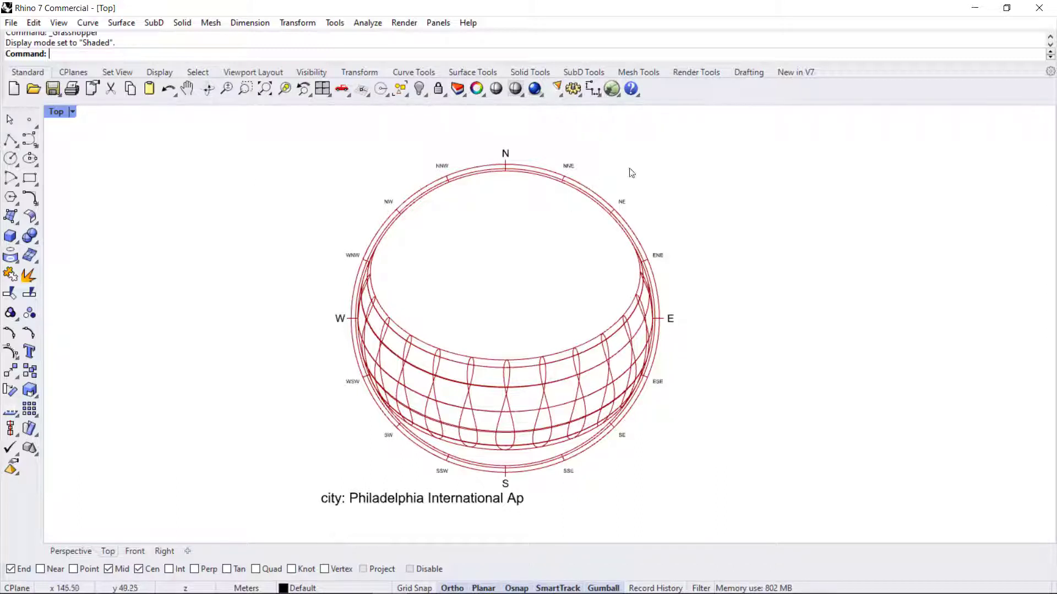
Bring back the Grasshopper window beside the Rhino viewport, keeping the sun path diagram in view
click(614, 92)
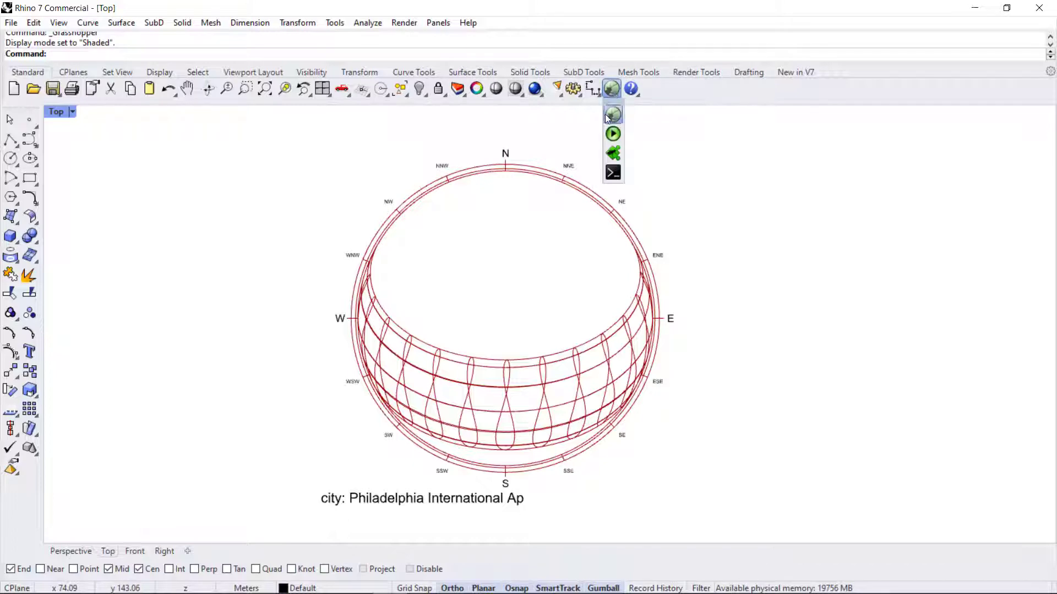
click(613, 115)
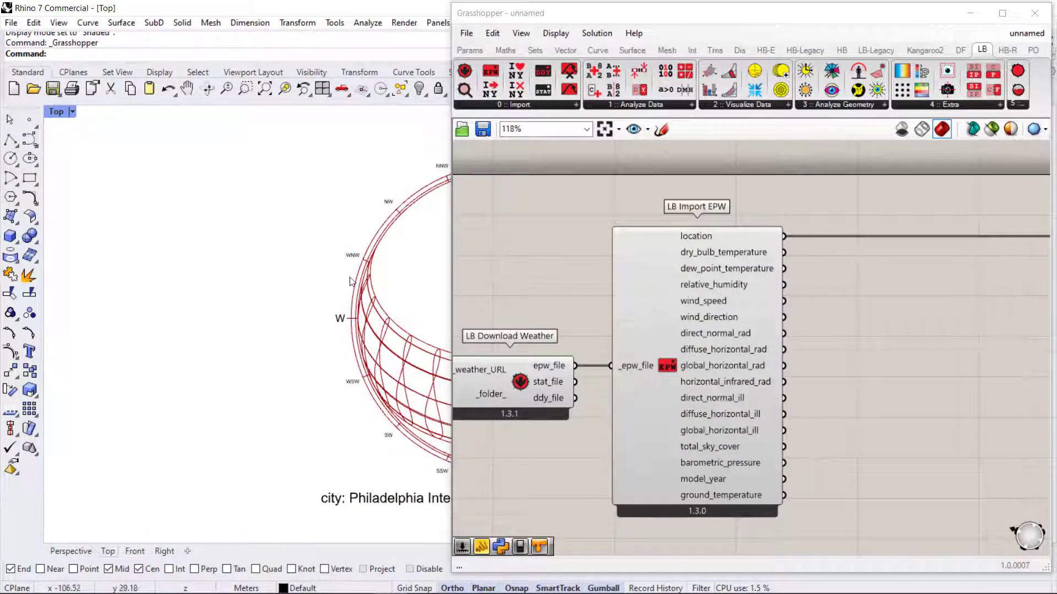
right_drag(381, 296, 125, 293)
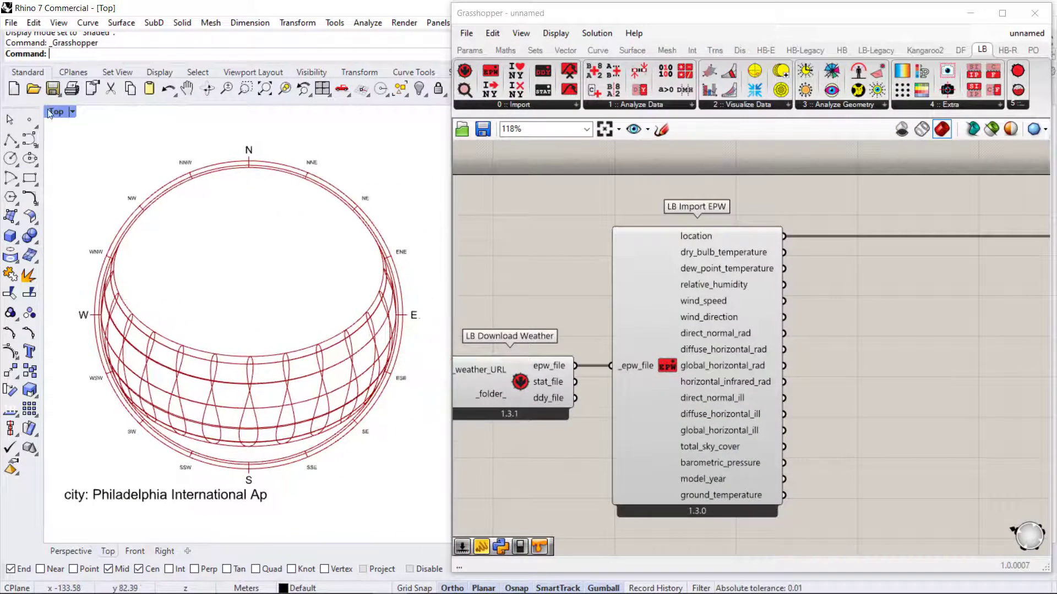
Change the Top viewport to a Perspective view of the sun path
click(72, 111)
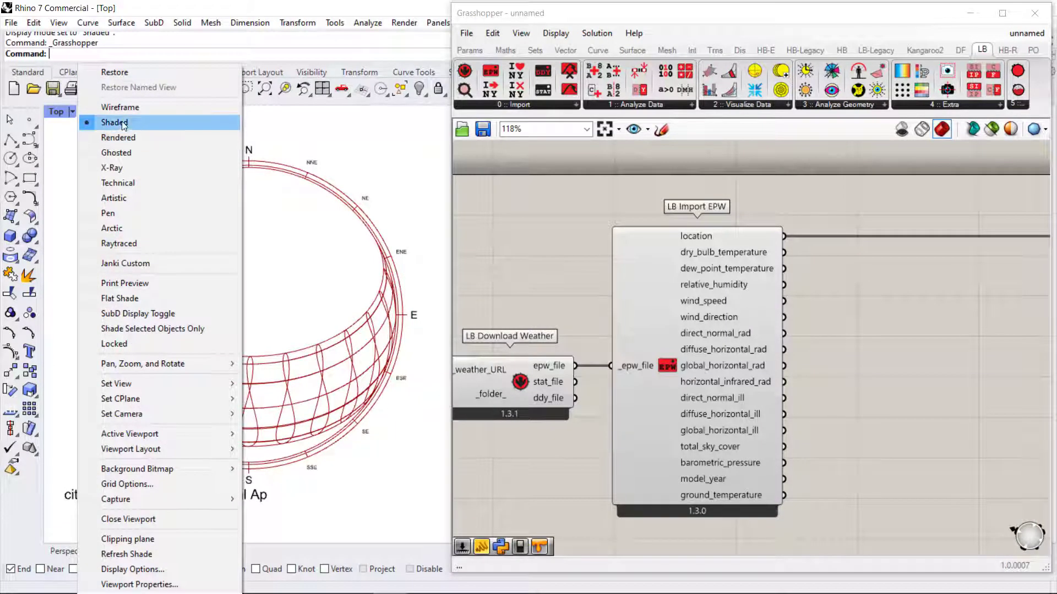
mouse_move(218, 384)
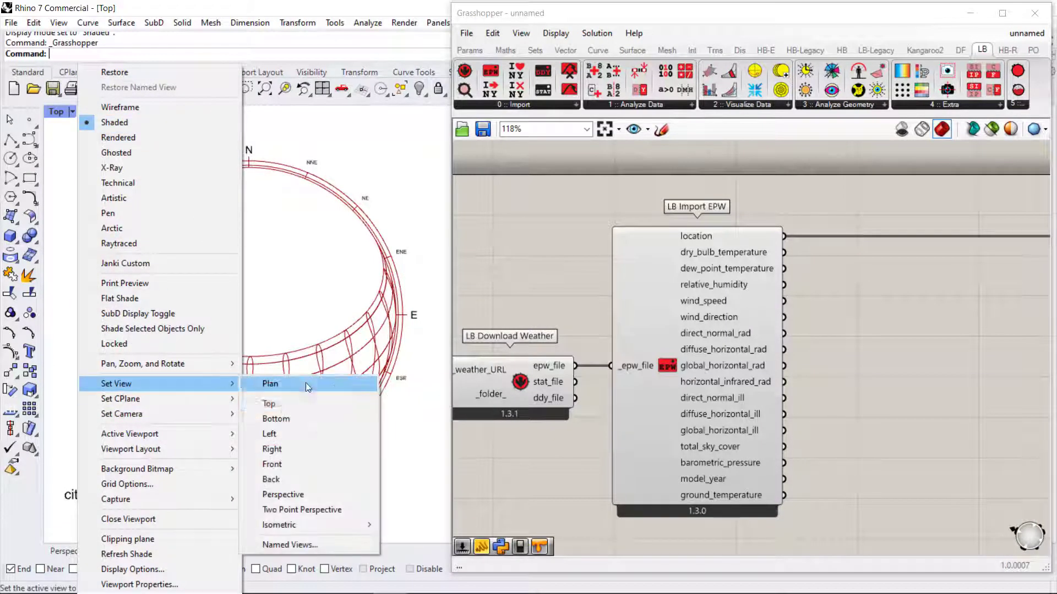
click(311, 498)
right_drag(312, 497, 291, 417)
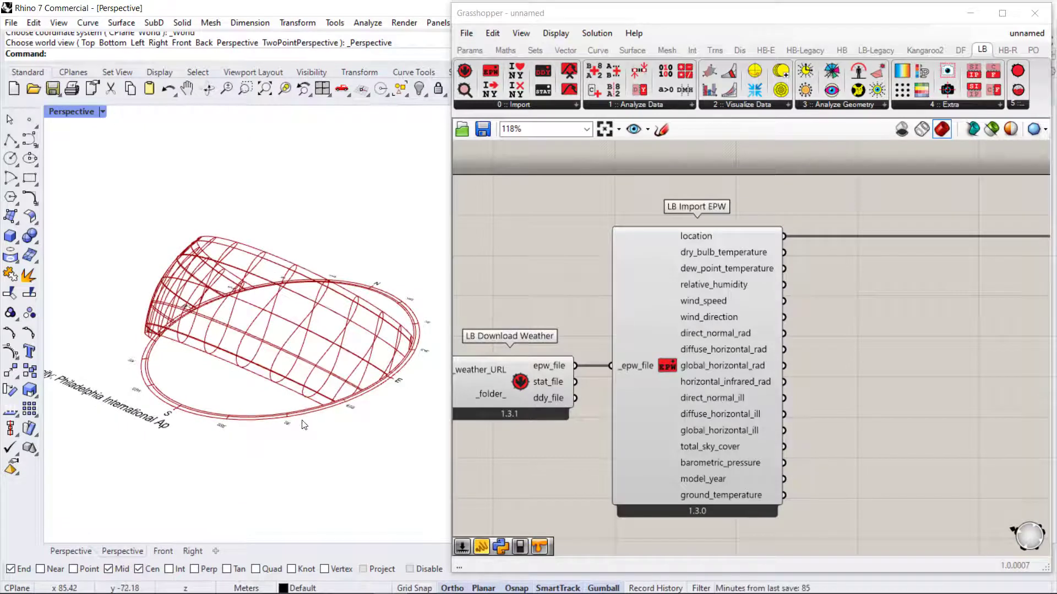
Connect SunPath's daily and compass outputs to the black Custom Preview's Geometry input, and its analemma output to the yellow one's
right_drag(952, 317, 685, 320)
right_drag(852, 315, 682, 334)
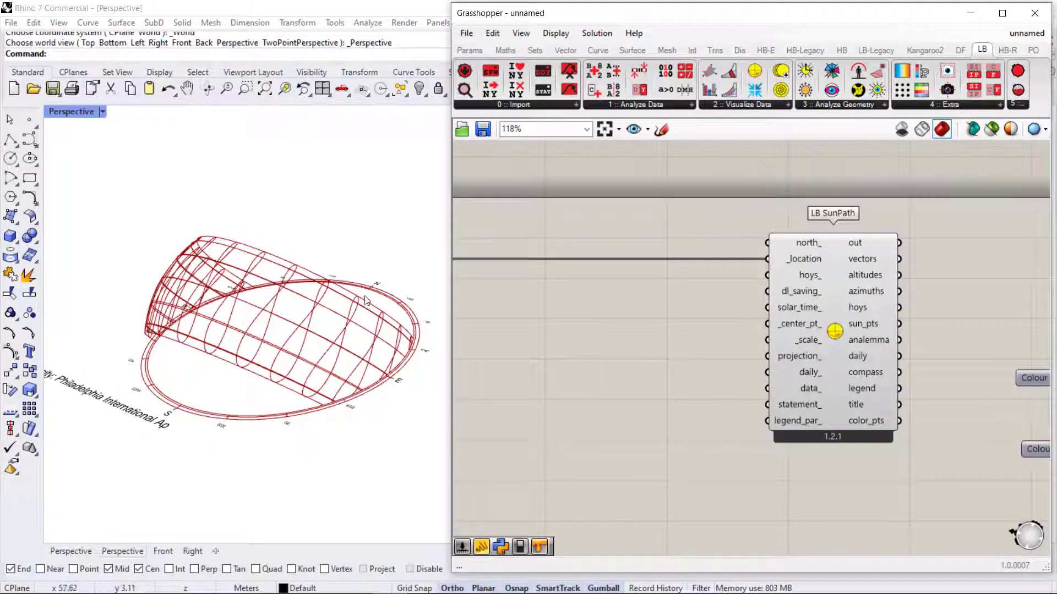
right_drag(990, 330, 653, 319)
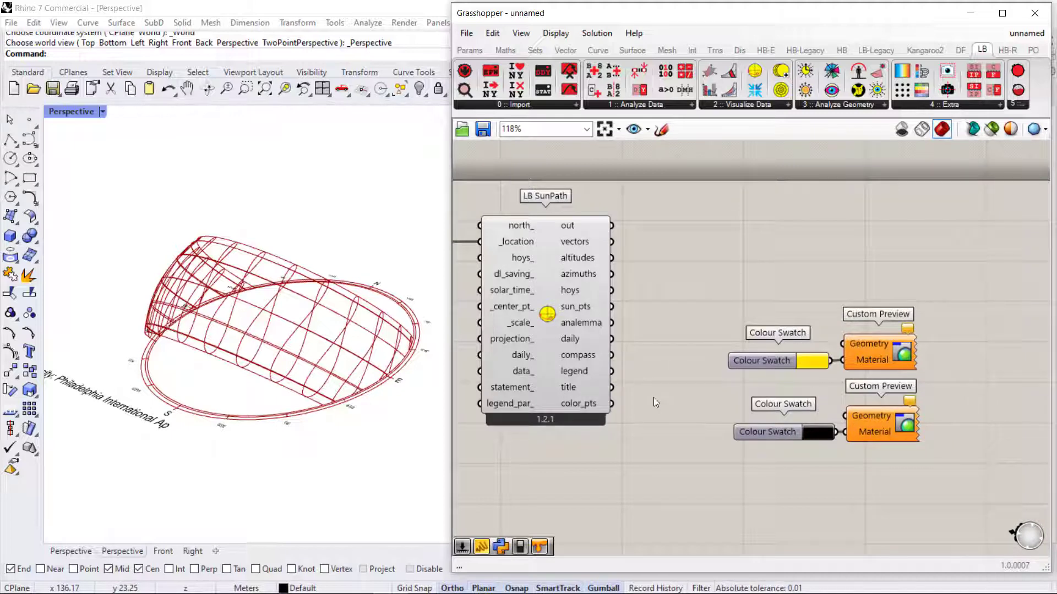
mouse_move(564, 342)
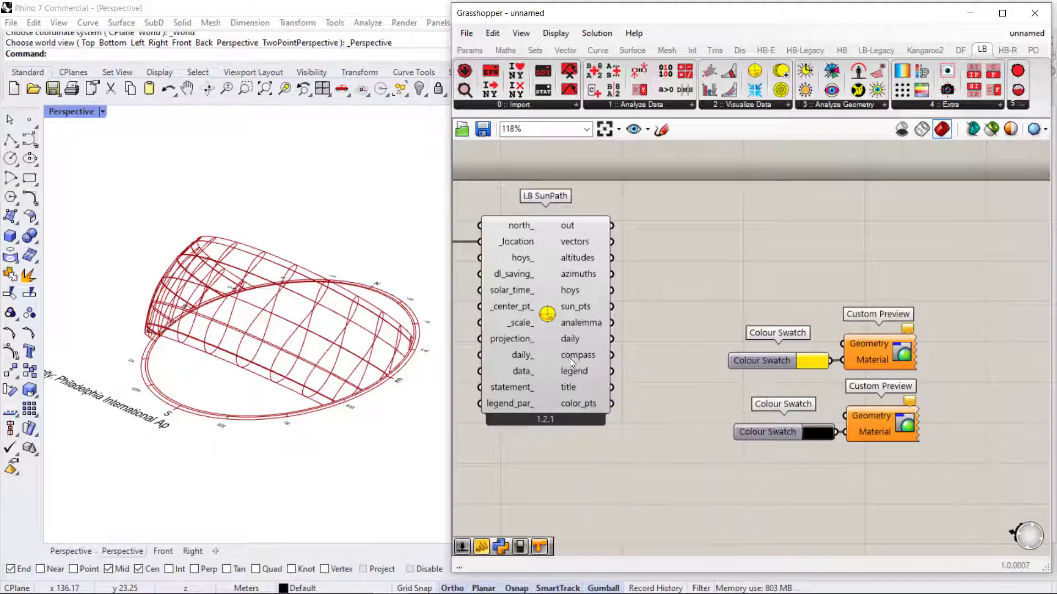
drag(618, 338, 847, 414)
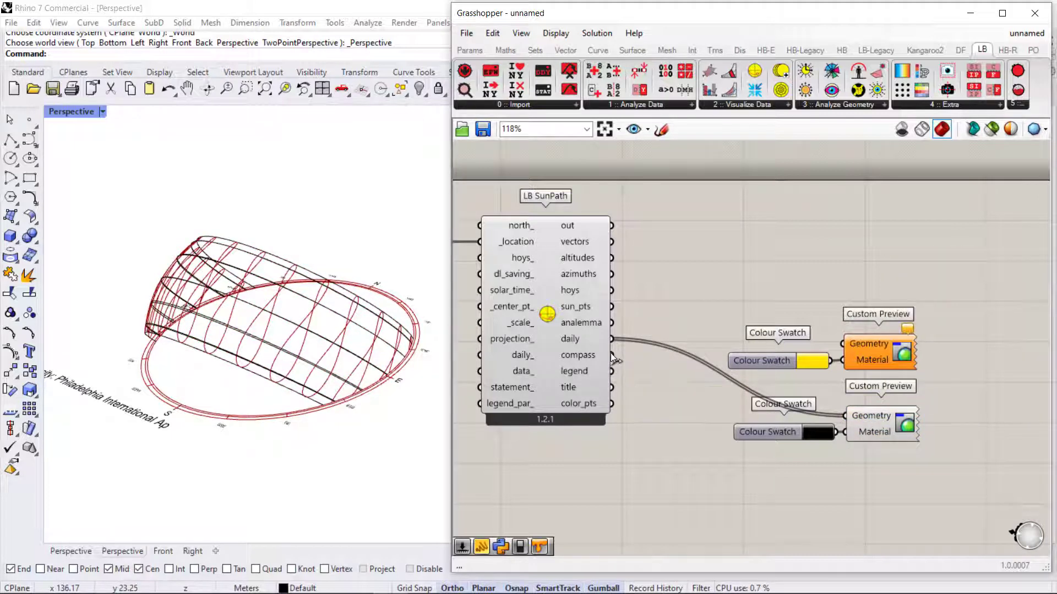
drag(611, 355, 847, 417)
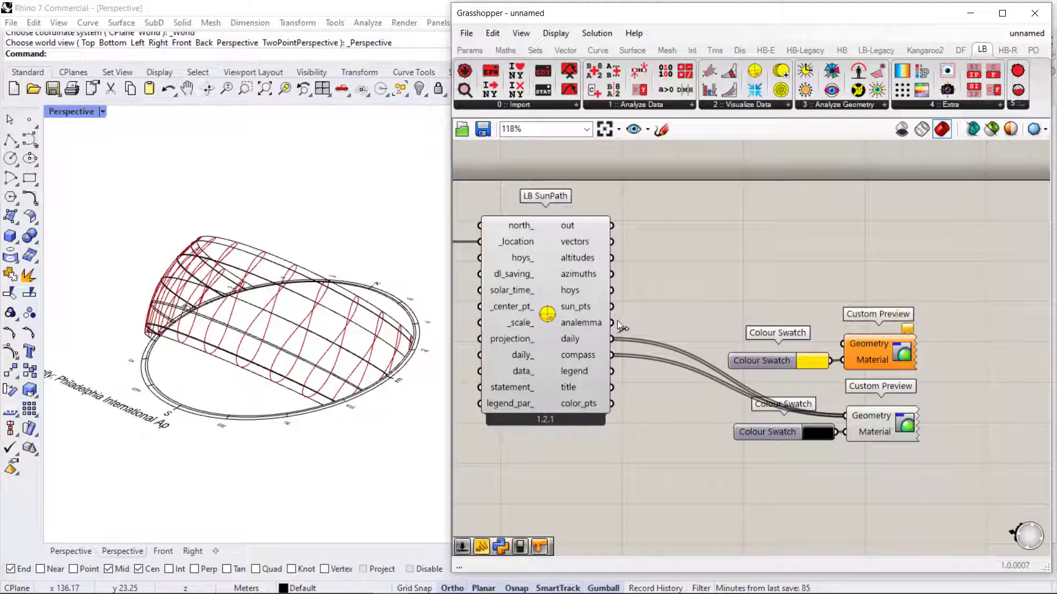
drag(611, 323, 831, 339)
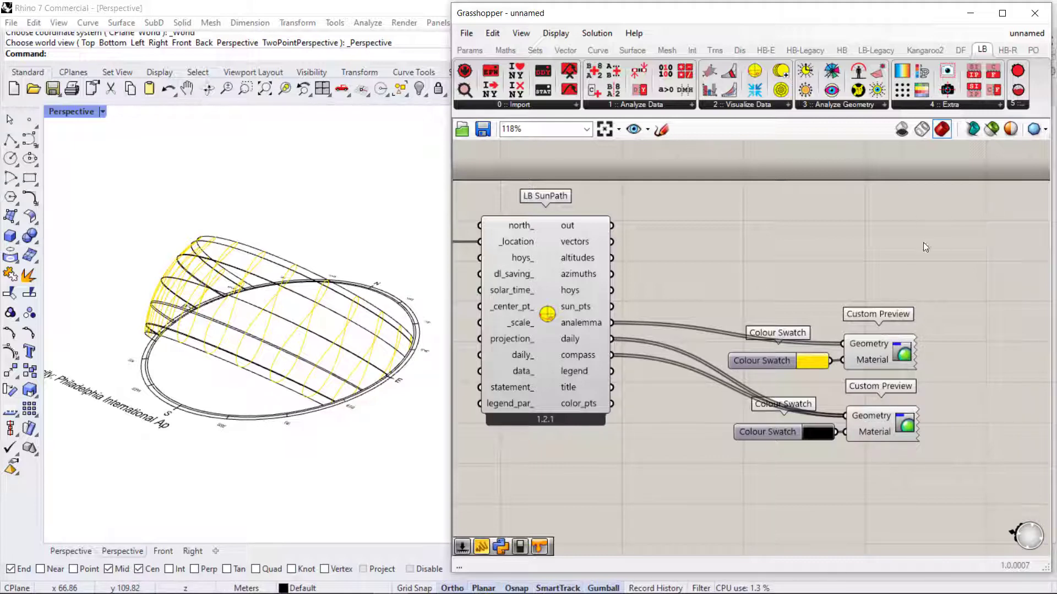
mouse_move(363, 311)
right_down()
mouse_move(380, 309)
mouse_move(379, 322)
right_up()
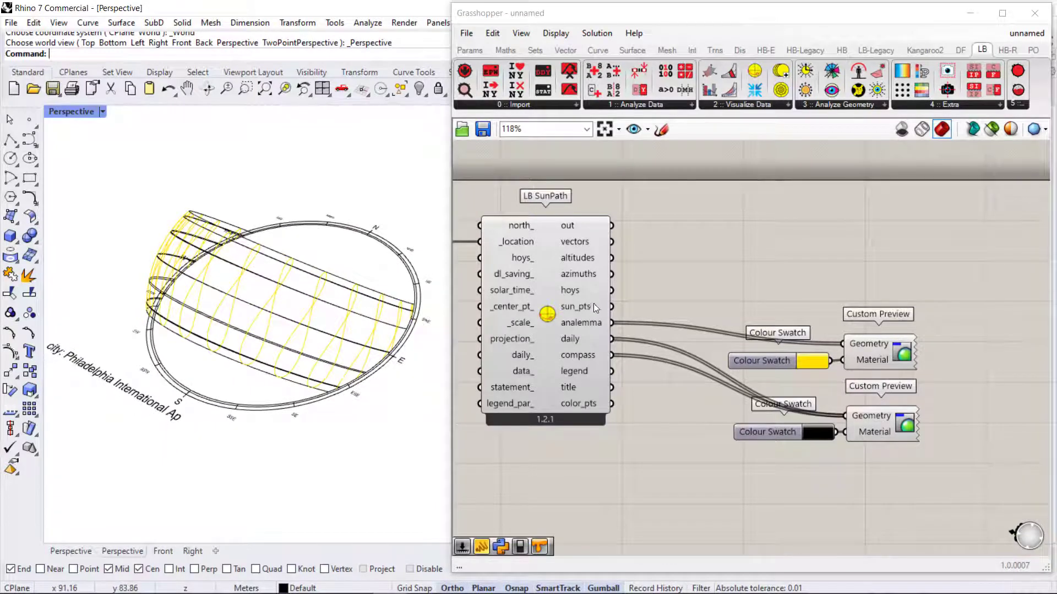
Move the LB Analysis Period component and its six number sliders up next to the LB SunPath component's inputs
right_drag(594, 286, 777, 279)
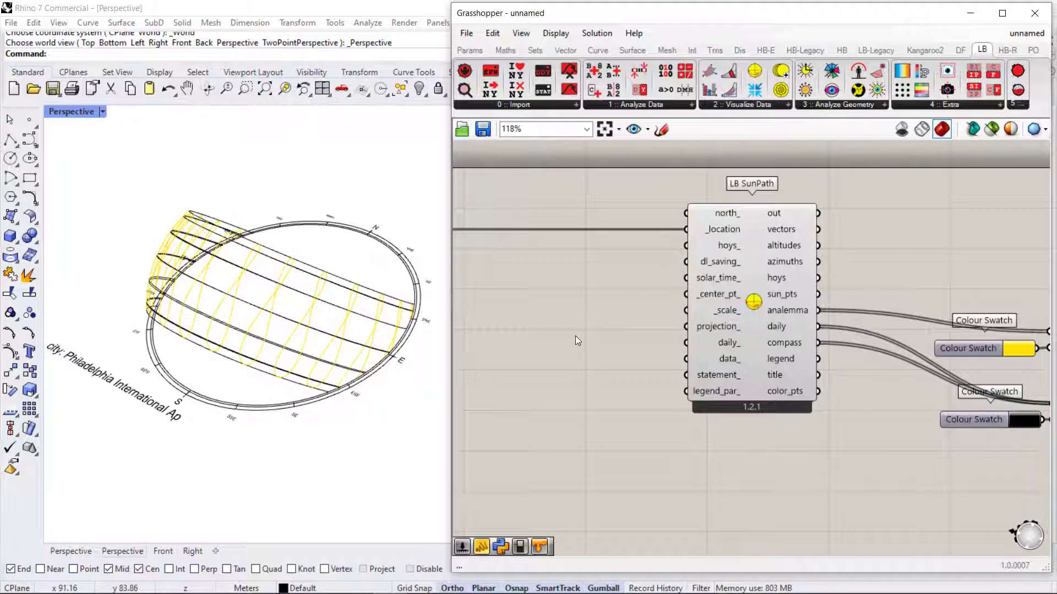
right_drag(645, 327, 648, 325)
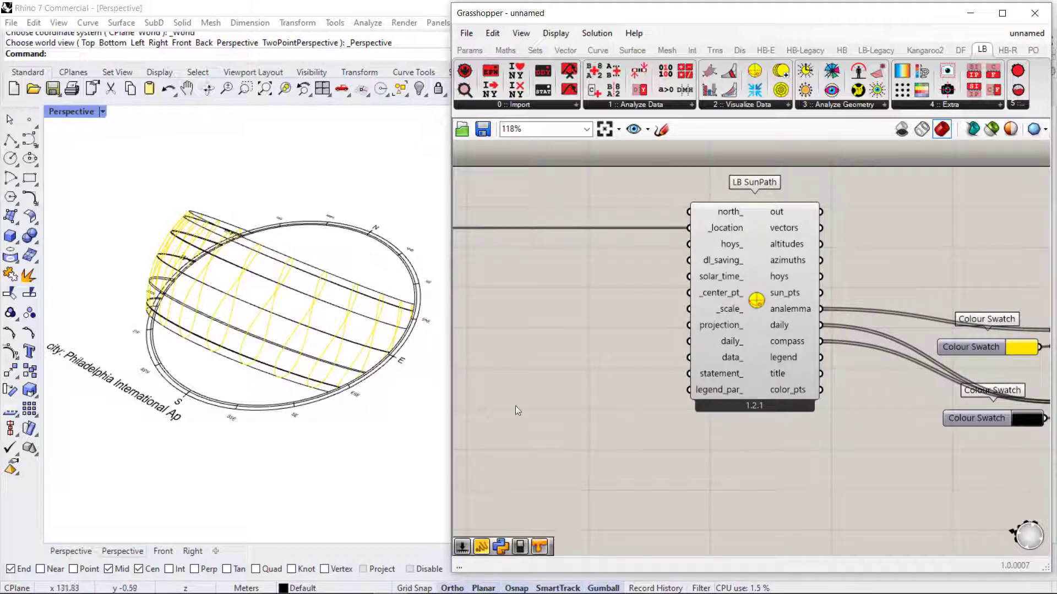
right_drag(611, 370, 796, 337)
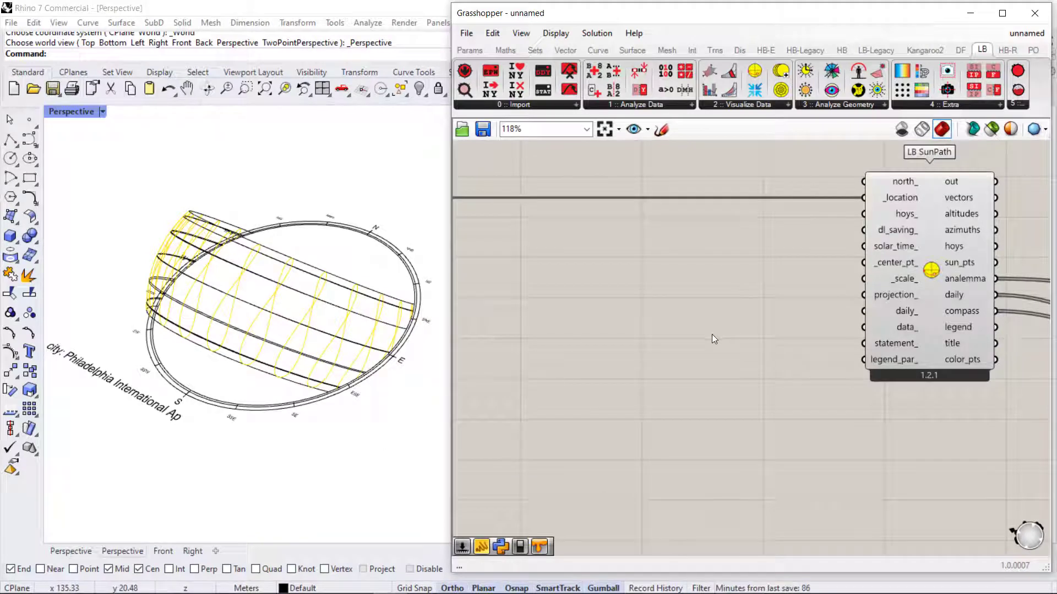
scroll(712, 335, down, 1)
right_drag(712, 334, 738, 262)
scroll(712, 518, up, 1)
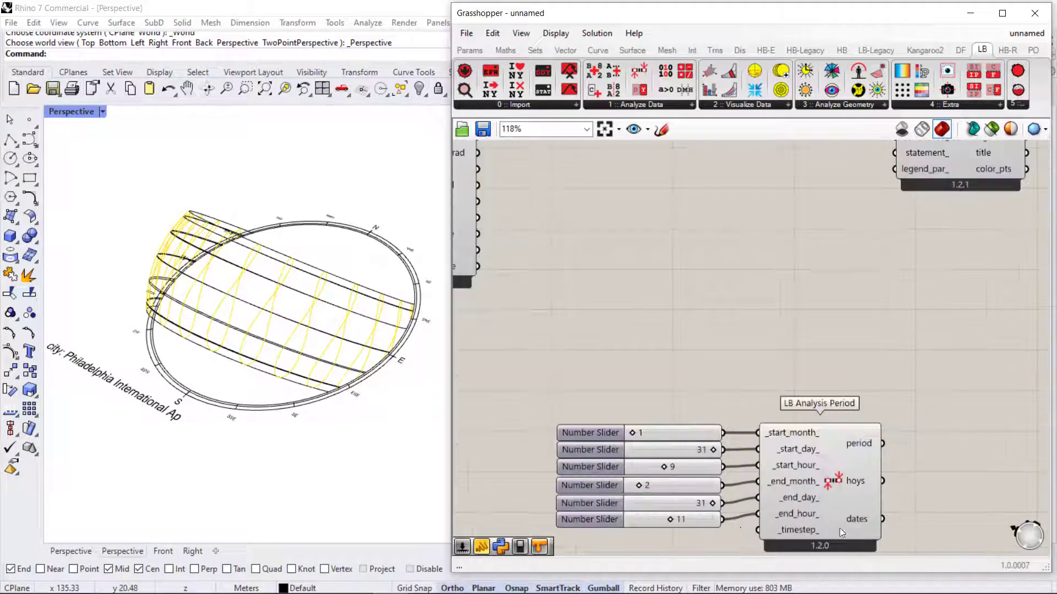
right_drag(842, 532, 832, 477)
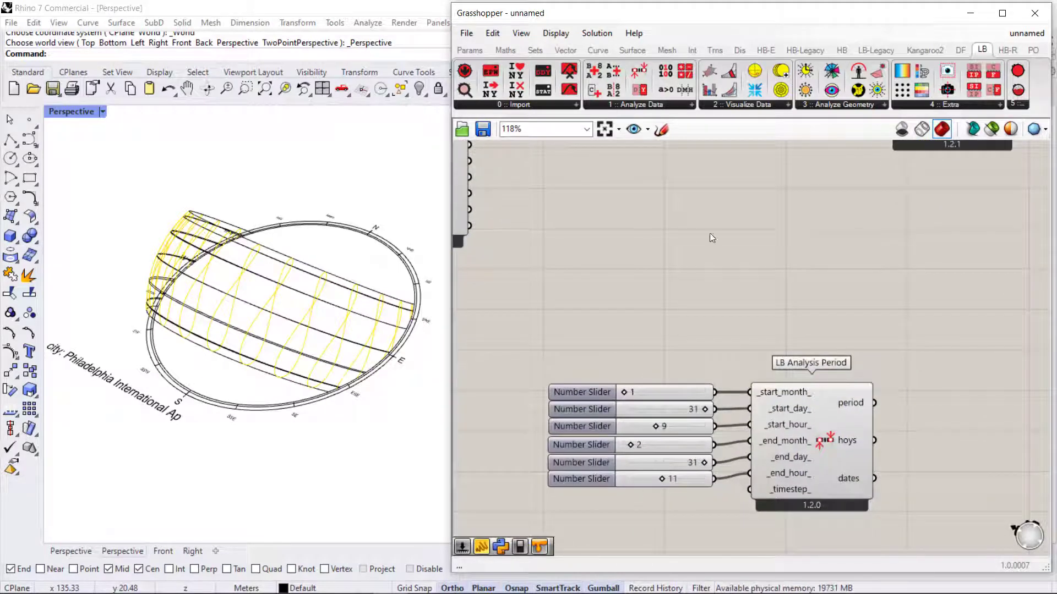
click(642, 106)
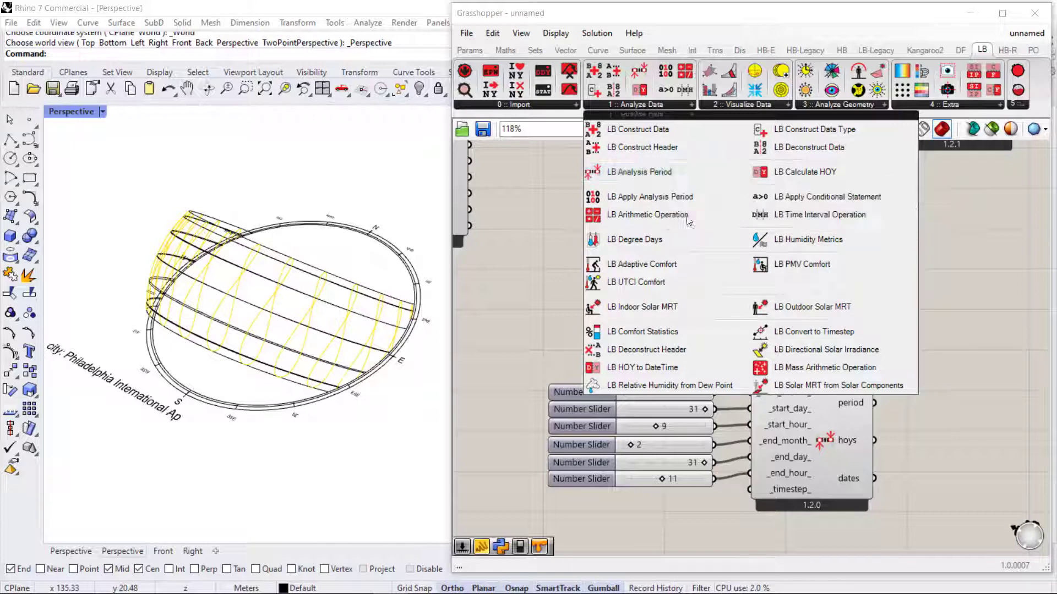
drag(840, 493, 510, 355)
drag(848, 429, 822, 385)
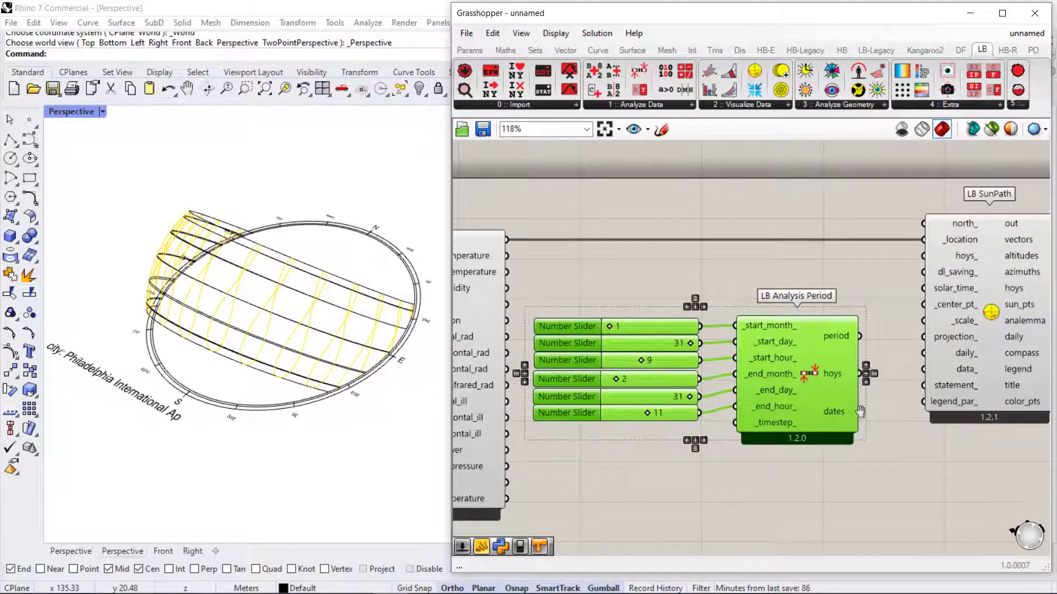
Set the Analysis Period's end month slider to 1 and connect its hoys output to SunPath's hoys_ input
right_drag(861, 413, 791, 394)
click(805, 335)
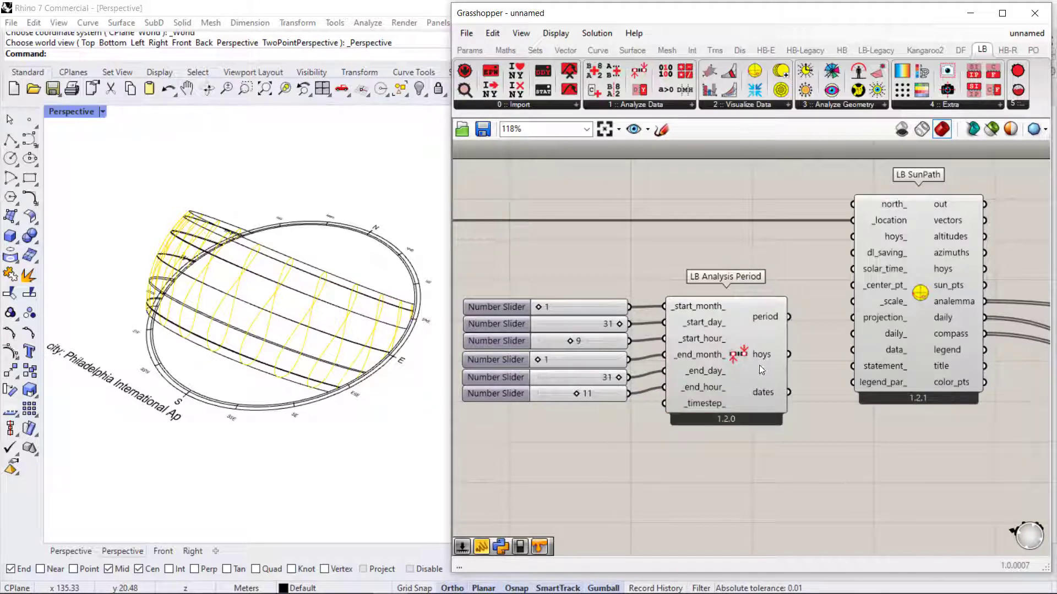
mouse_move(760, 359)
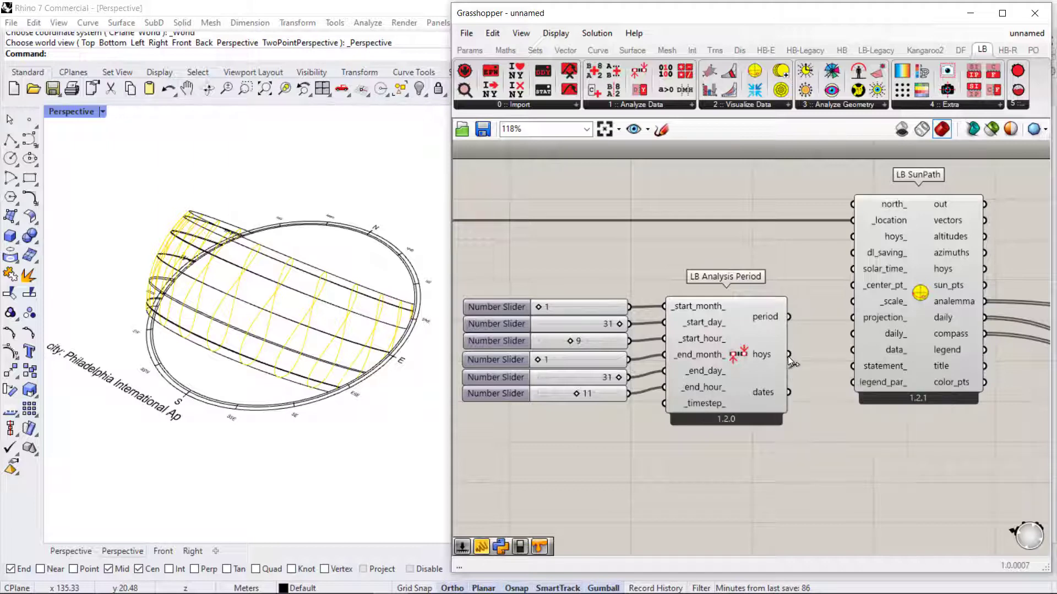
drag(788, 353, 854, 237)
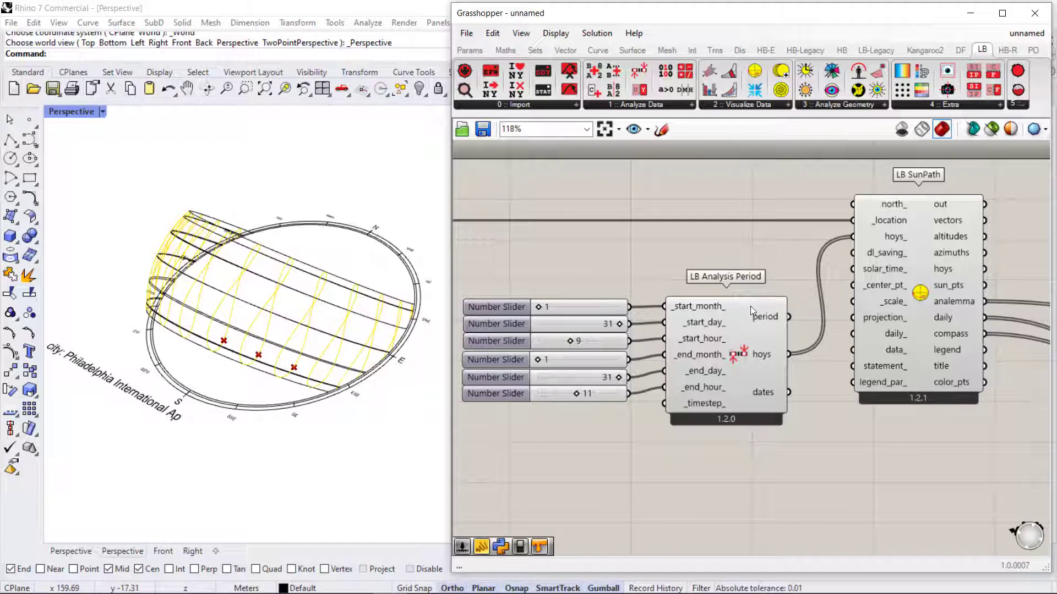
Add a Mesh Sphere component beside the LB SunPath component's outputs, above the yellow Custom Preview
scroll(751, 306, down, 1)
right_drag(969, 266, 709, 325)
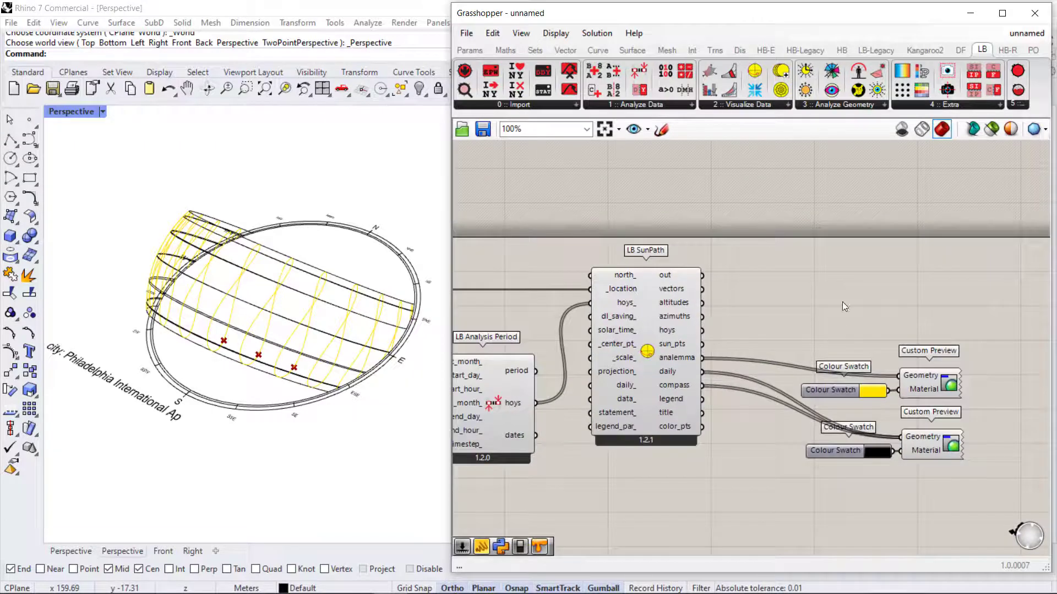
right_drag(842, 301, 788, 332)
right_drag(824, 302, 780, 317)
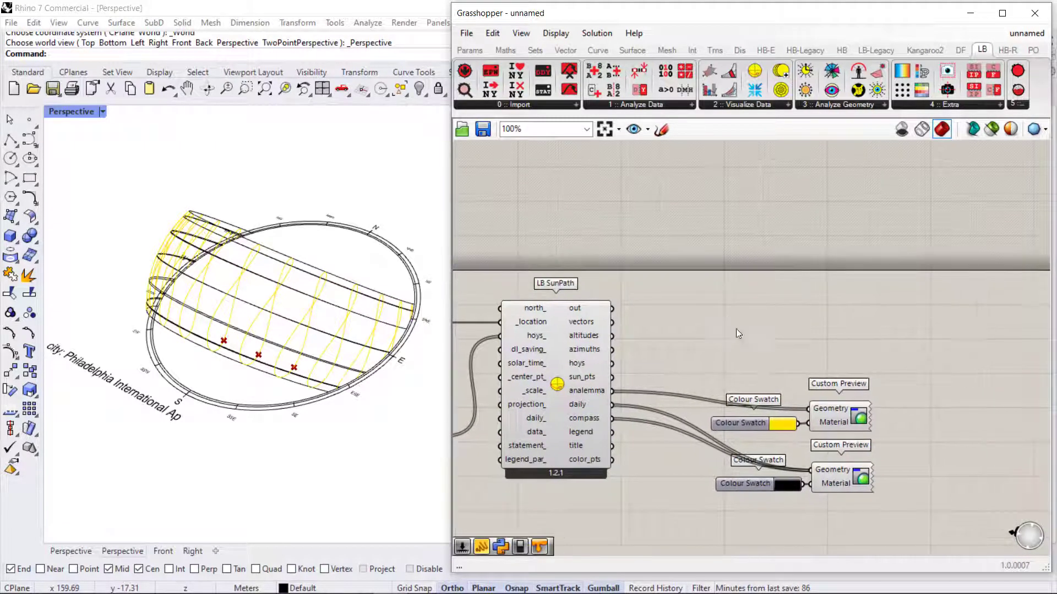
scroll(732, 325, up, 1)
double_click(722, 309)
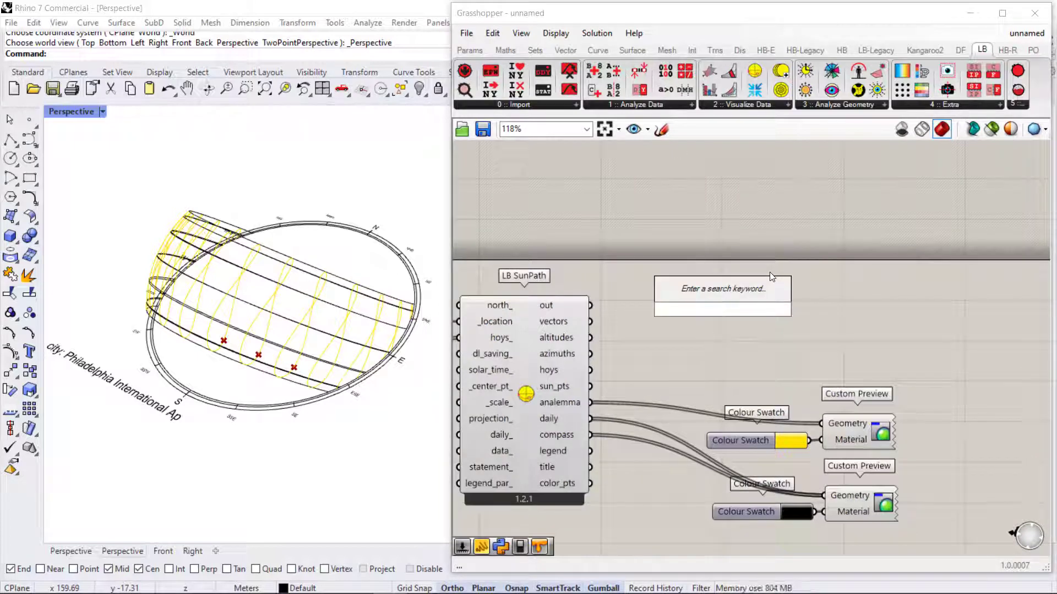
text(mesh)
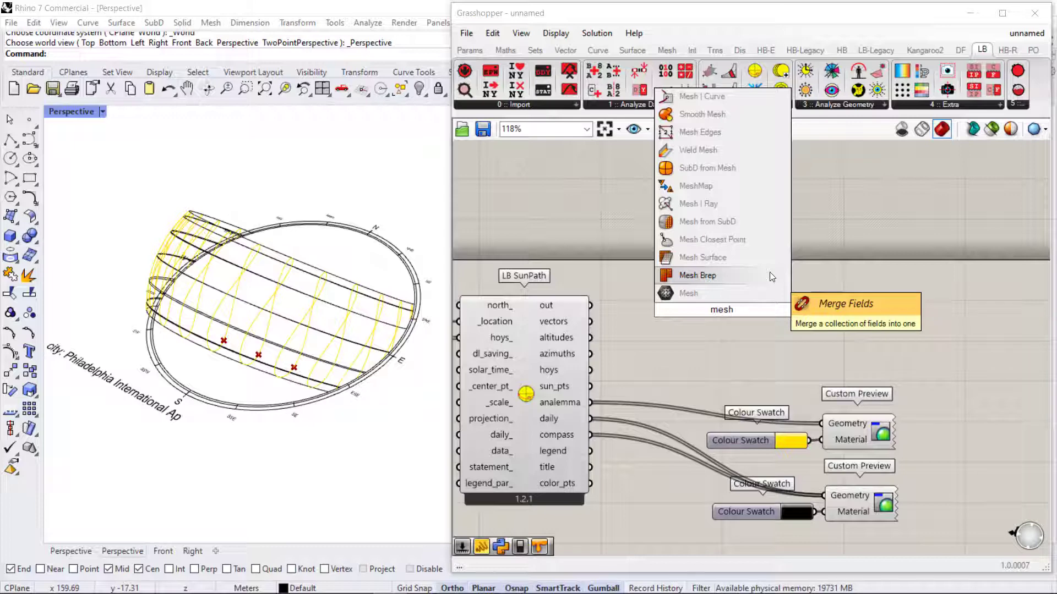
text( c)
key(BackSpace)
text(sph)
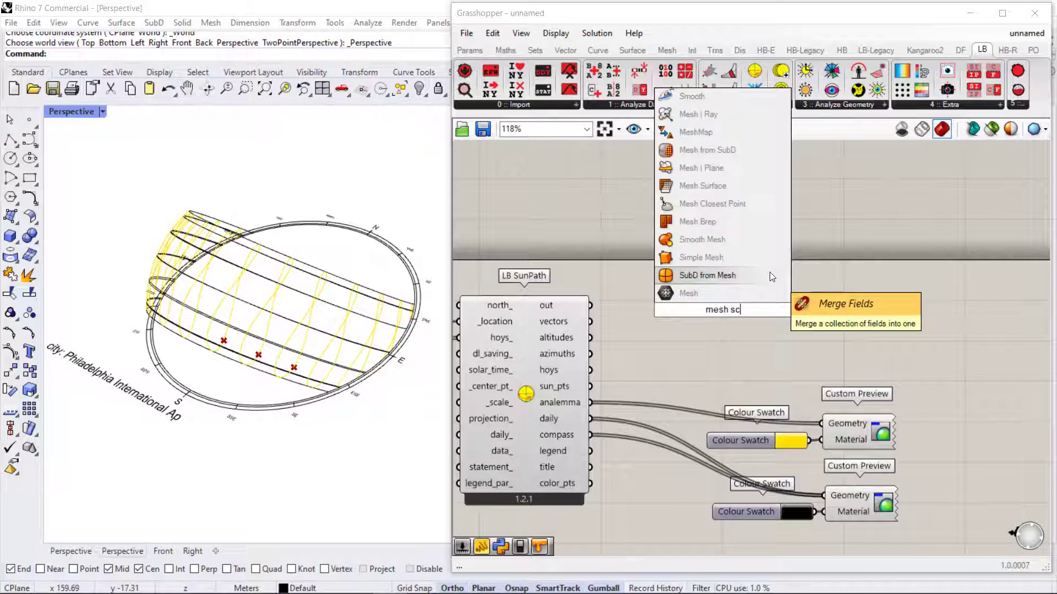
text(ere)
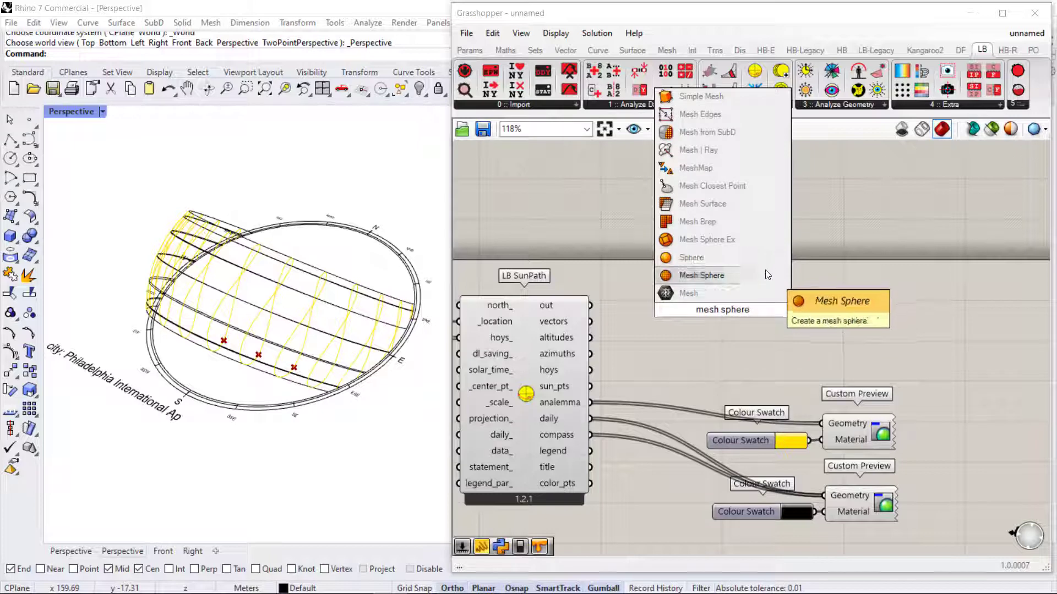
key(Return)
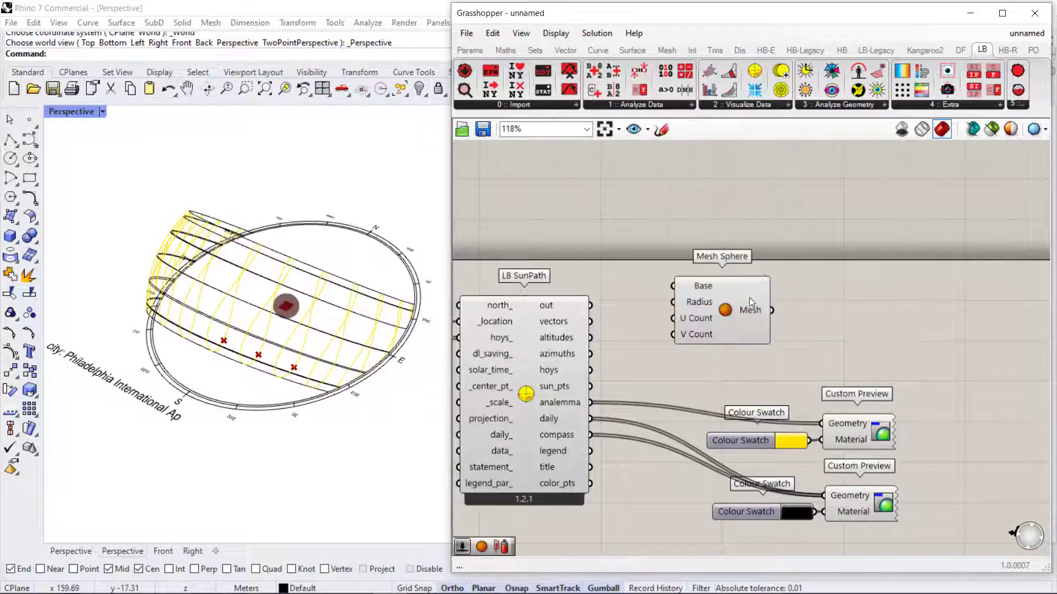
drag(749, 297, 824, 293)
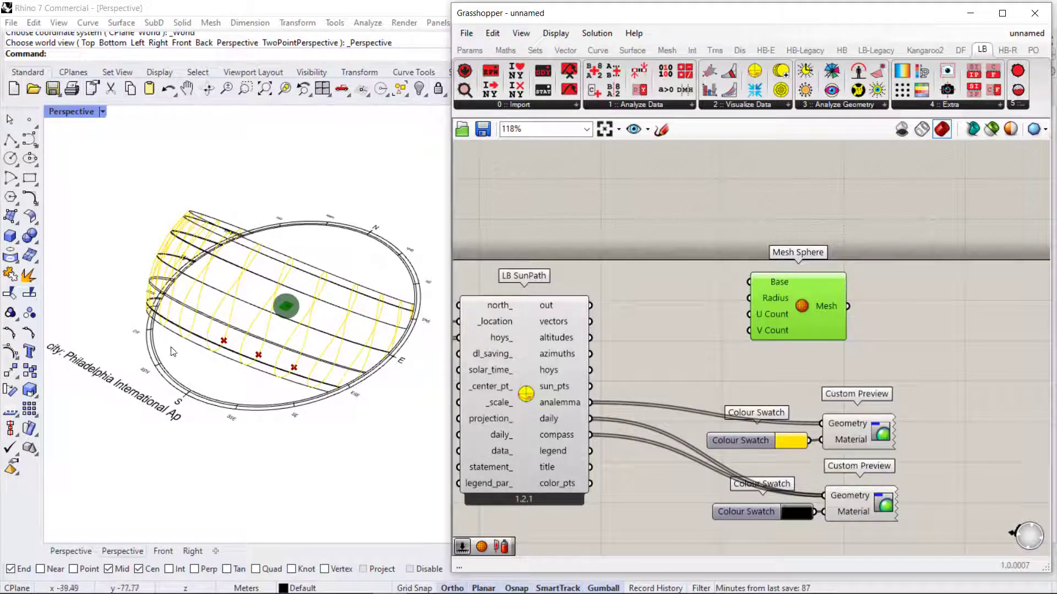
Connect SunPath's sun_pts output to Mesh Sphere's Base input and move Mesh Sphere farther from SunPath to make room
right_drag(172, 351, 248, 358)
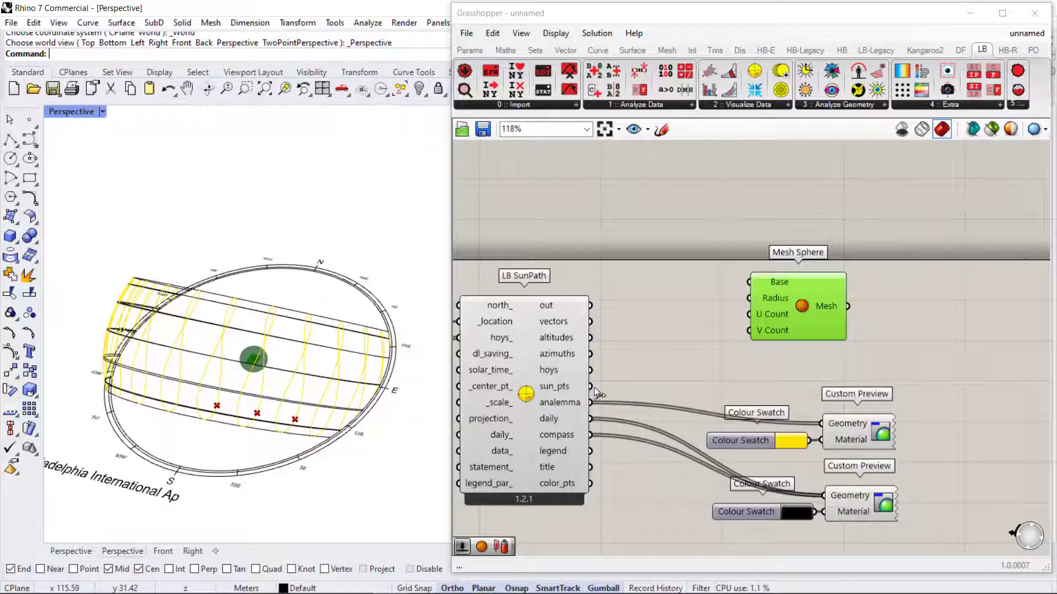
drag(591, 386, 754, 275)
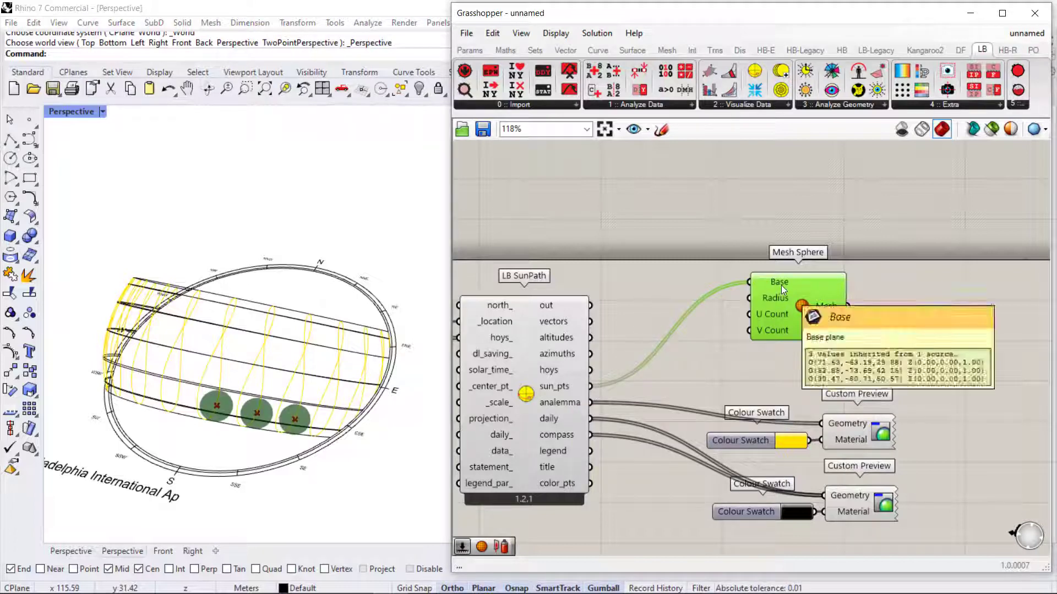
right_drag(284, 347, 316, 352)
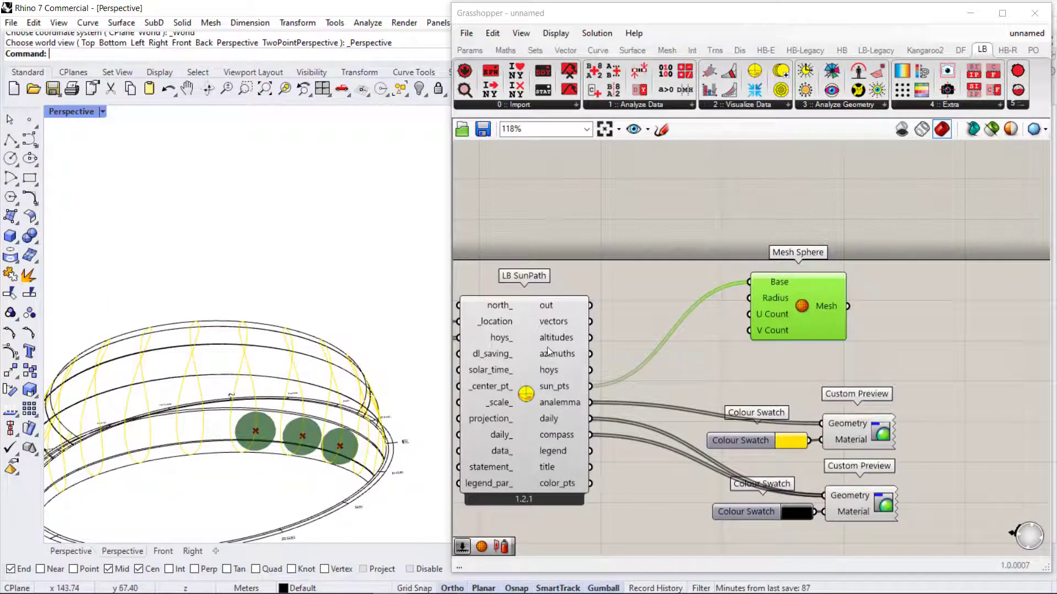
drag(787, 315, 855, 306)
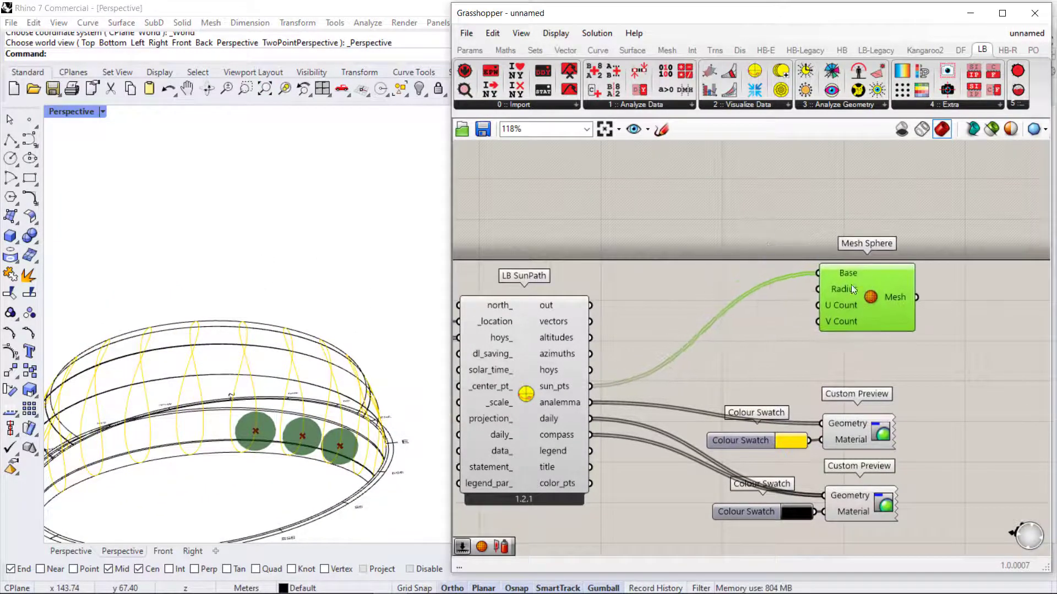
Add a number slider ranging from 1 to 5, connect it to Mesh Sphere's Radius input and set it to 3
double_click(712, 284)
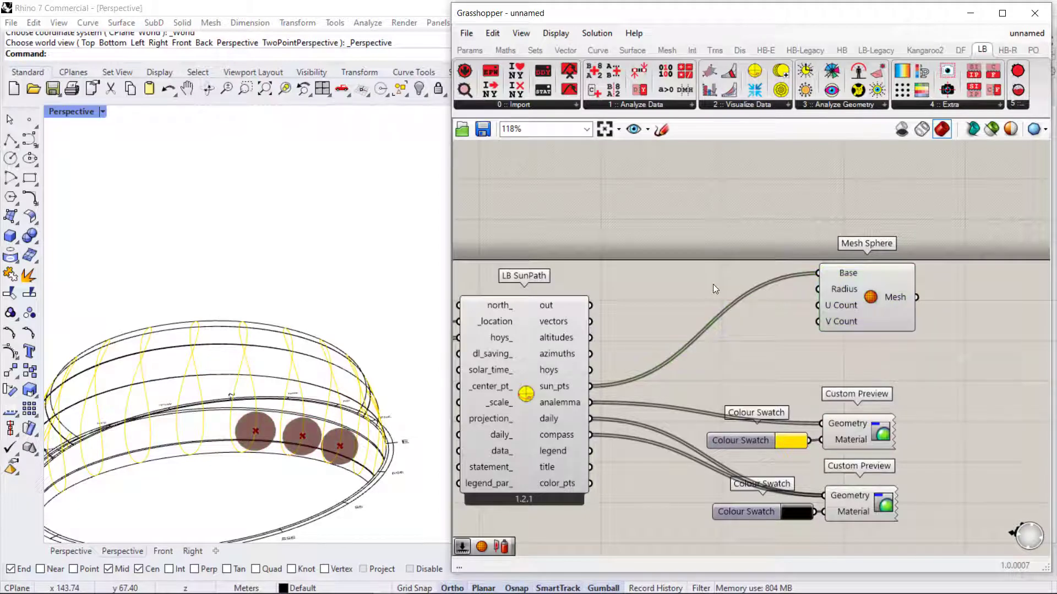
text(1.5)
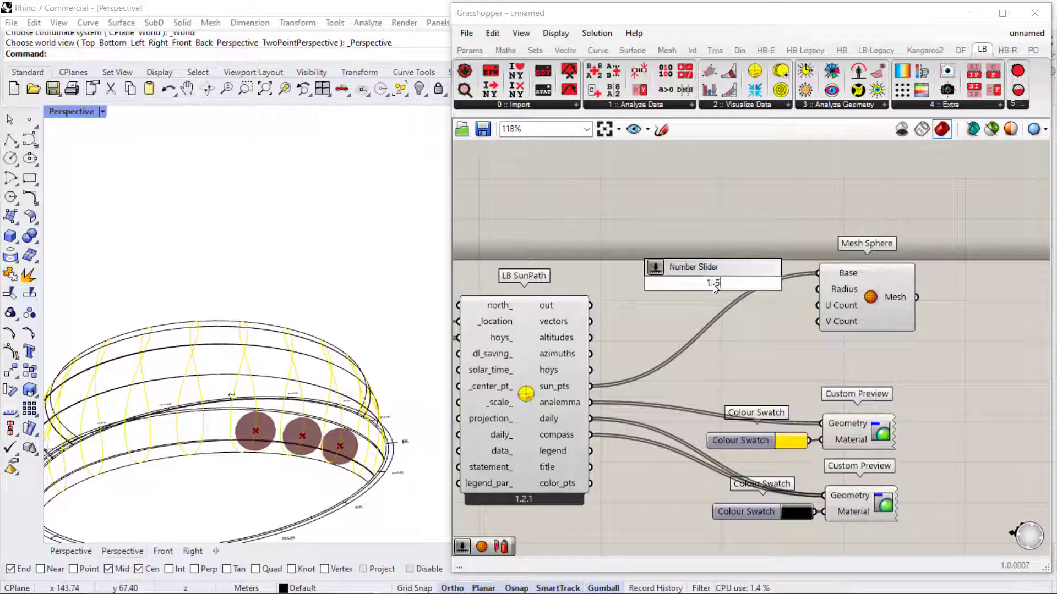
key(Return)
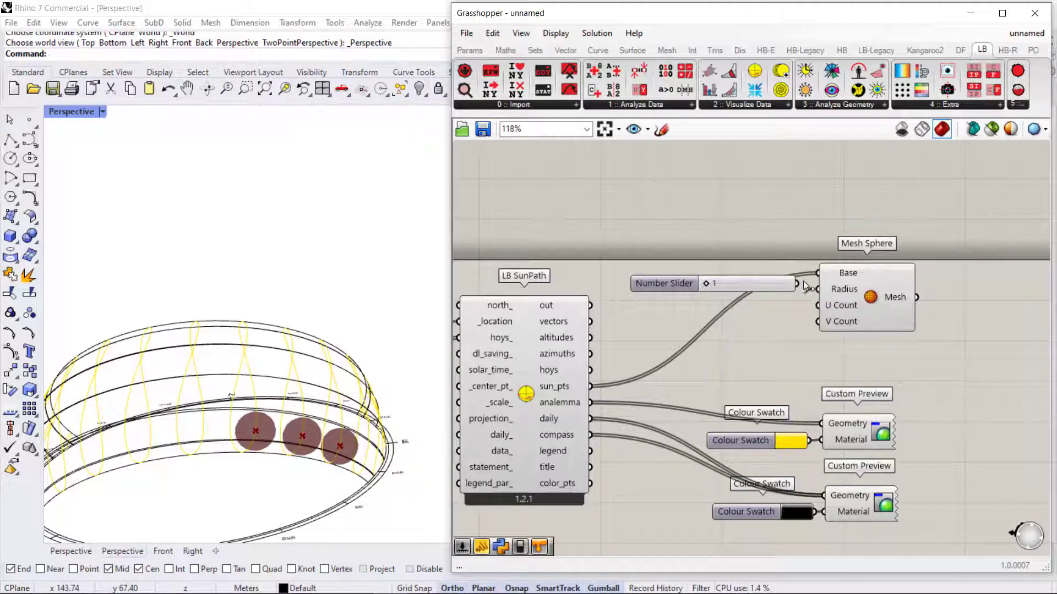
drag(807, 292, 817, 290)
drag(728, 289, 750, 294)
click(922, 344)
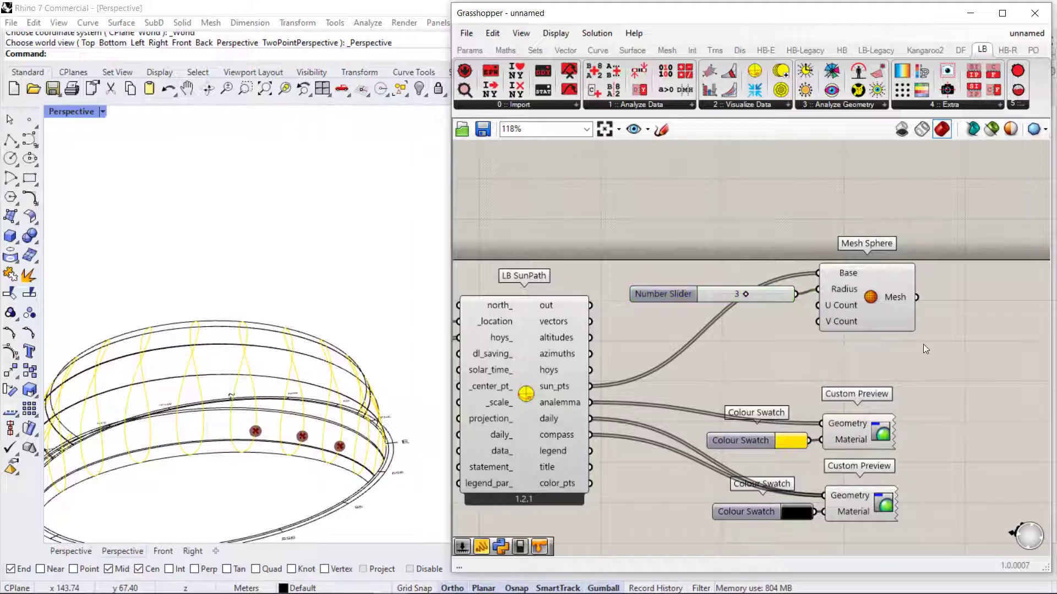
Add a Mesh Spray component beyond Mesh Sphere and connect Mesh Sphere's Mesh output to its Mesh input
right_drag(997, 344, 884, 341)
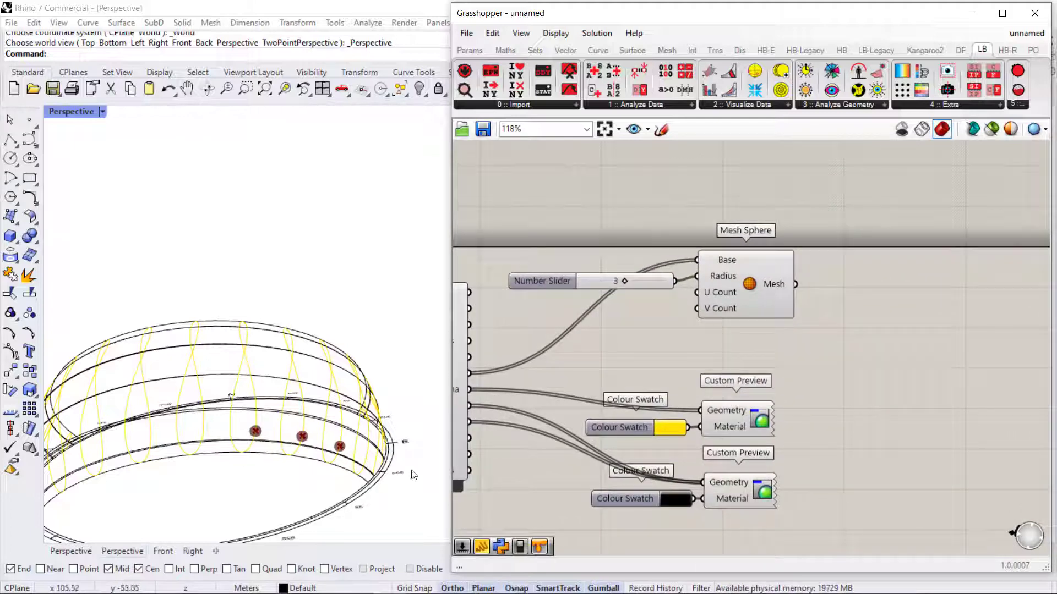
double_click(870, 308)
text(mesh)
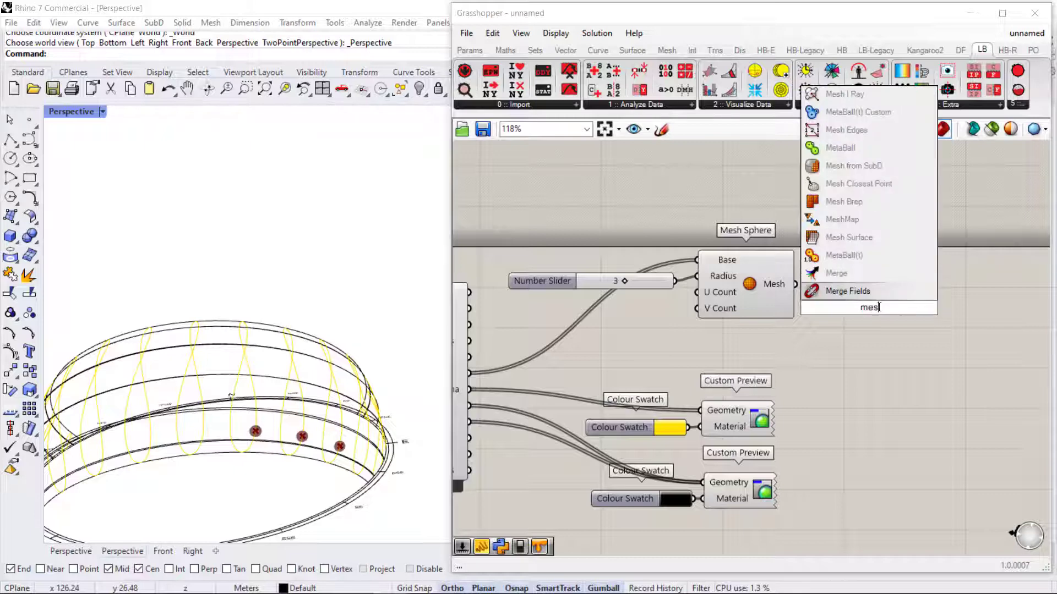
text( spra)
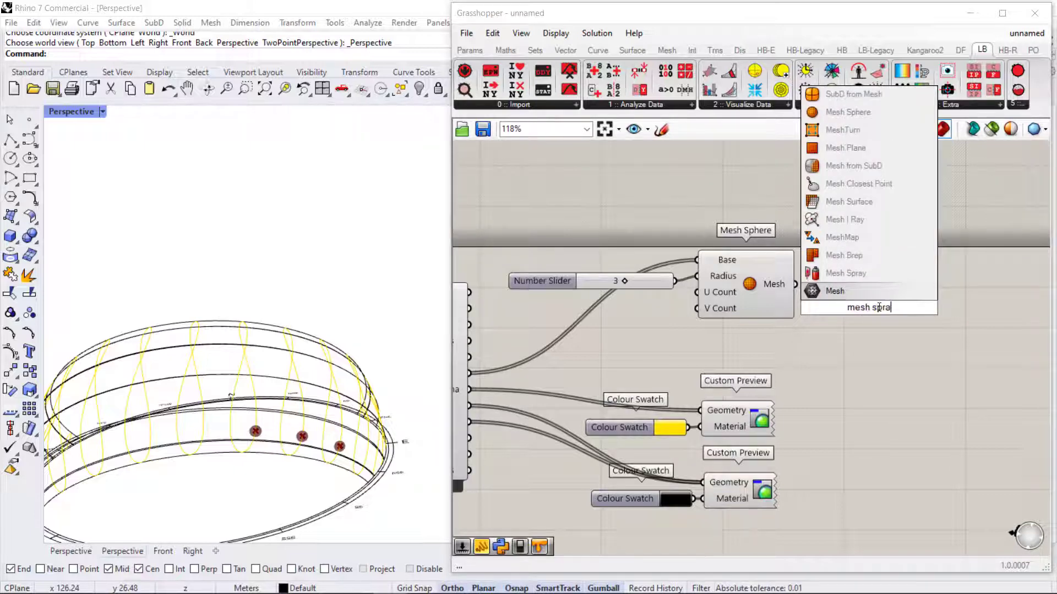
click(887, 274)
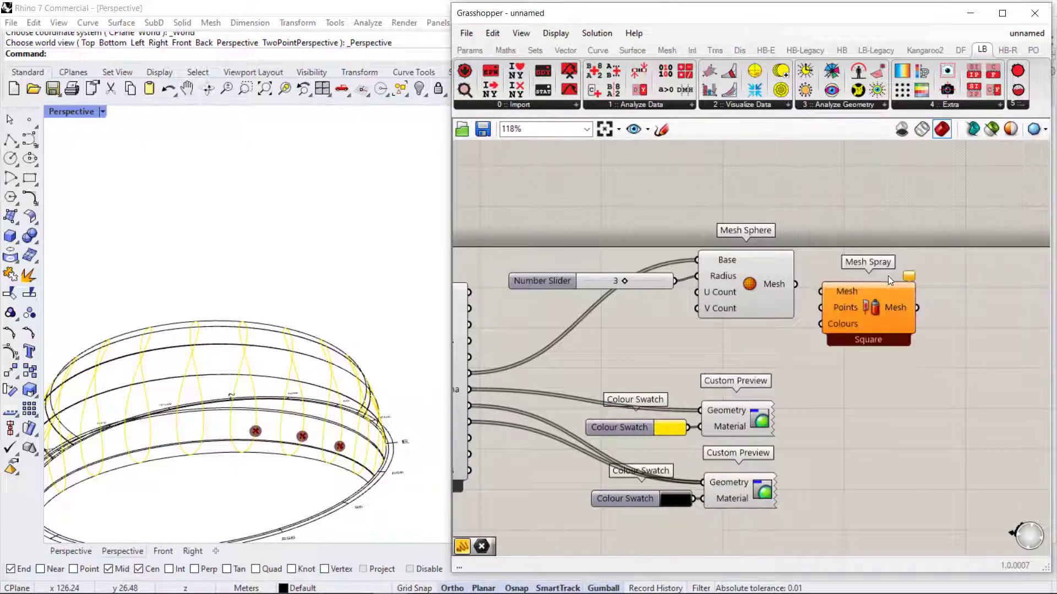
drag(872, 304, 891, 308)
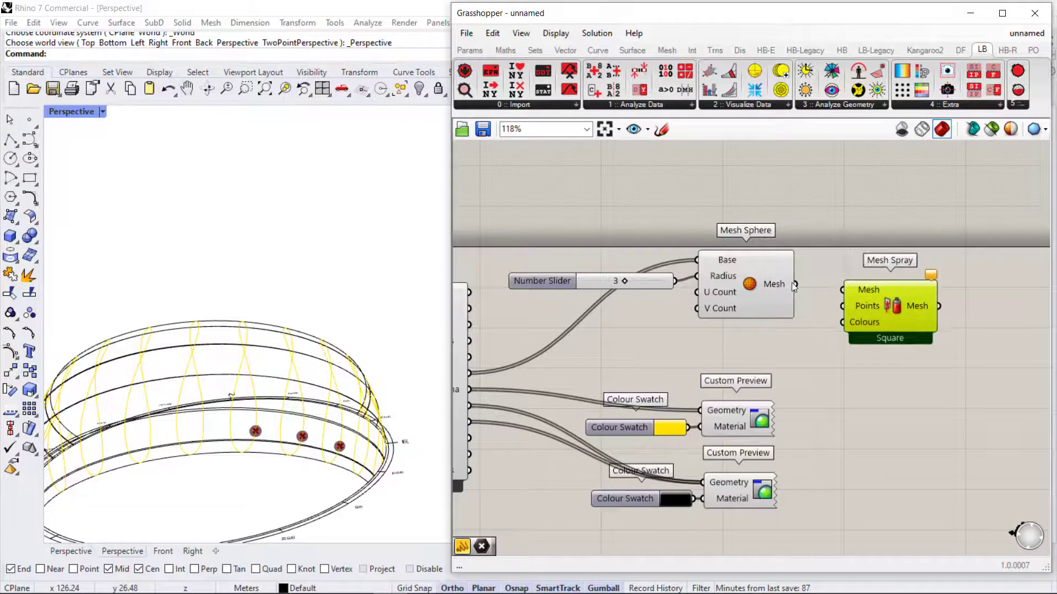
mouse_move(794, 283)
mouse_down()
mouse_move(842, 289)
mouse_move(916, 353)
mouse_up()
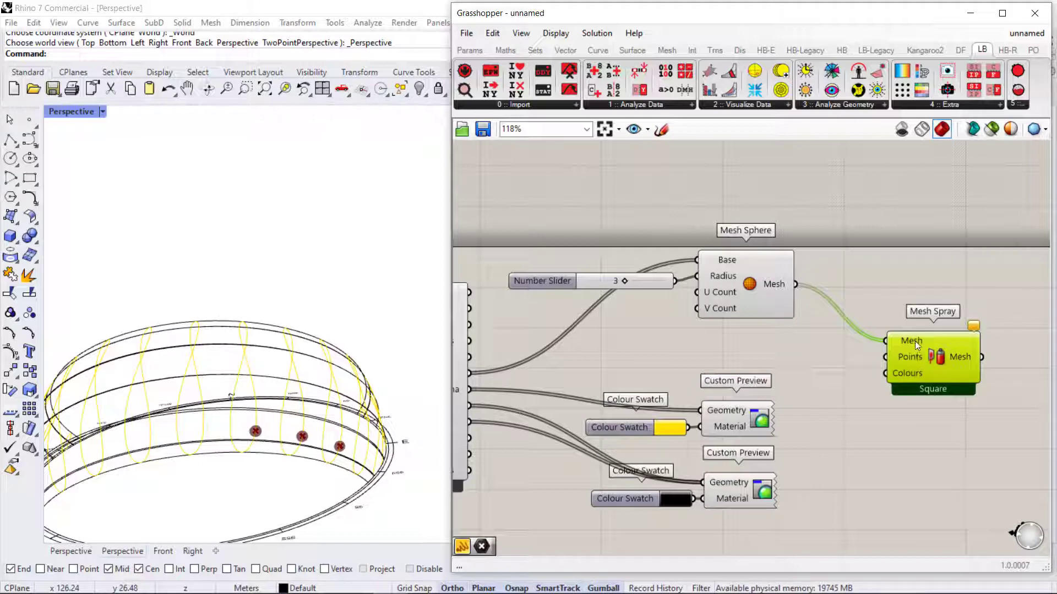
Create a Point parameter at 0,0 and connect it to Mesh Spray's Points input
double_click(824, 355)
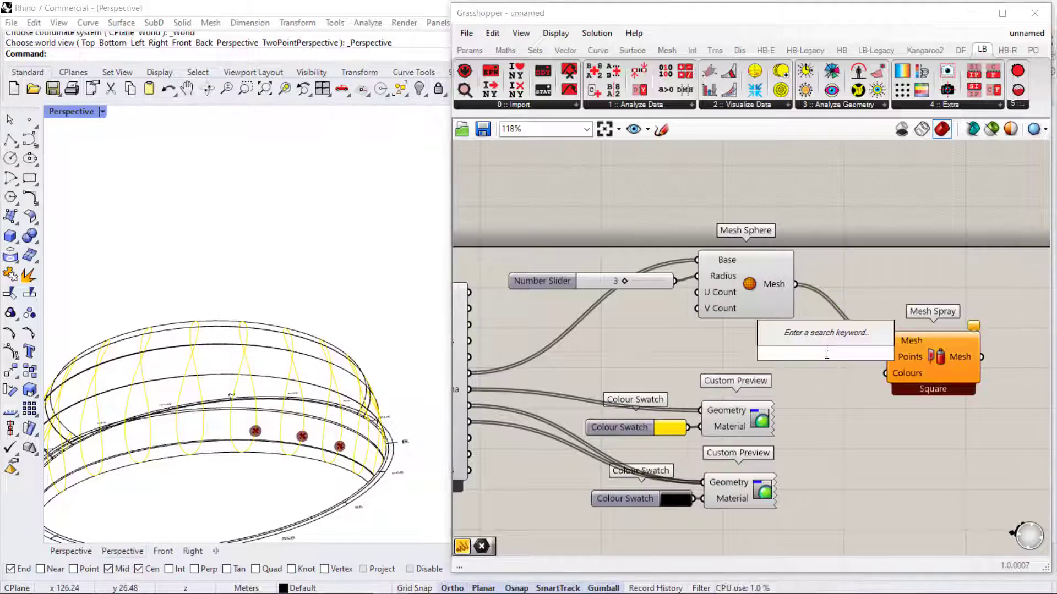
text(0,0)
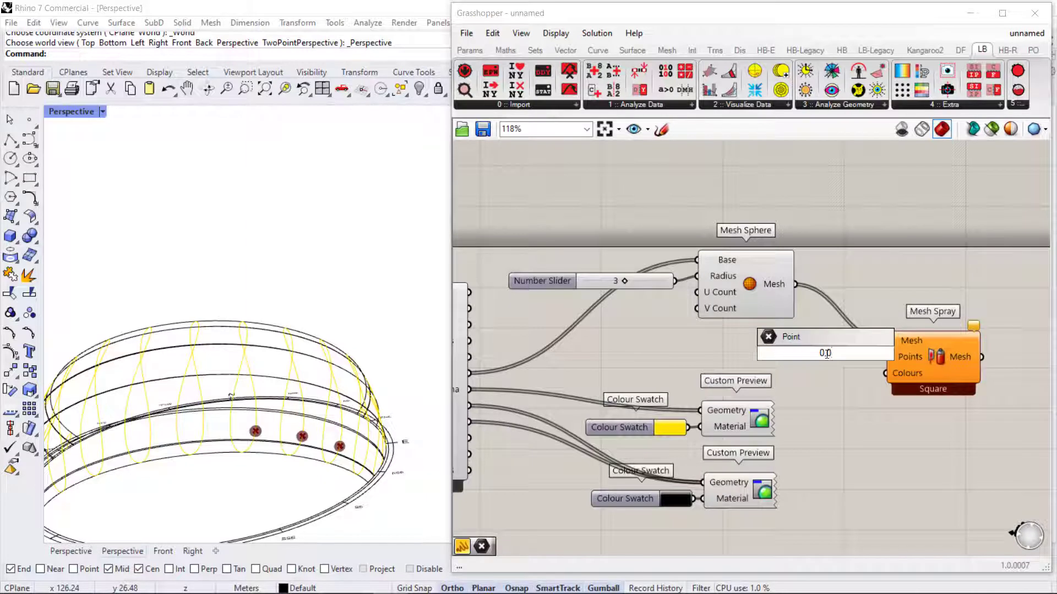
key(Return)
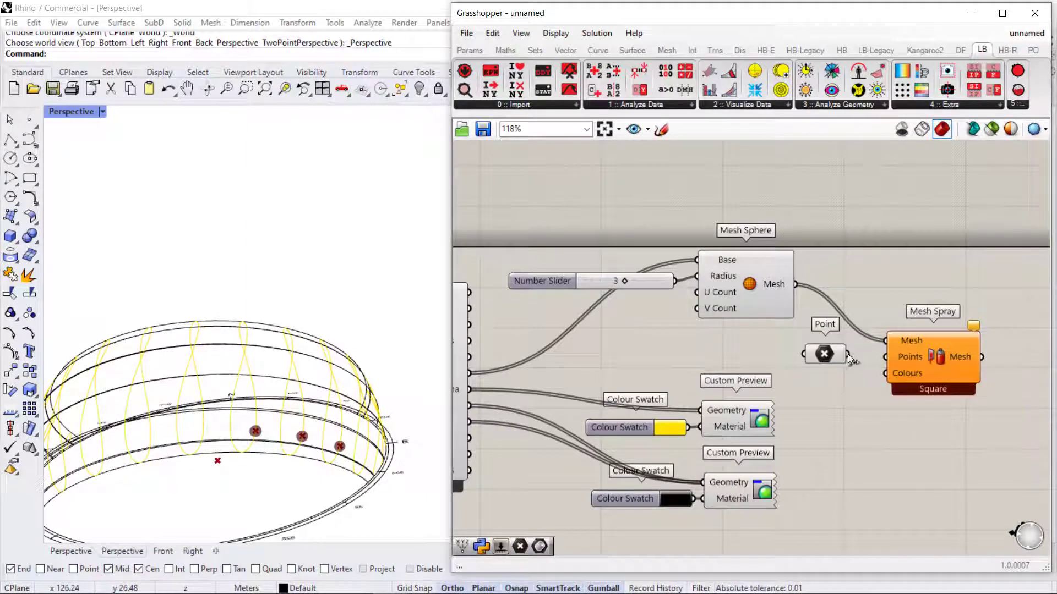
drag(899, 359, 900, 359)
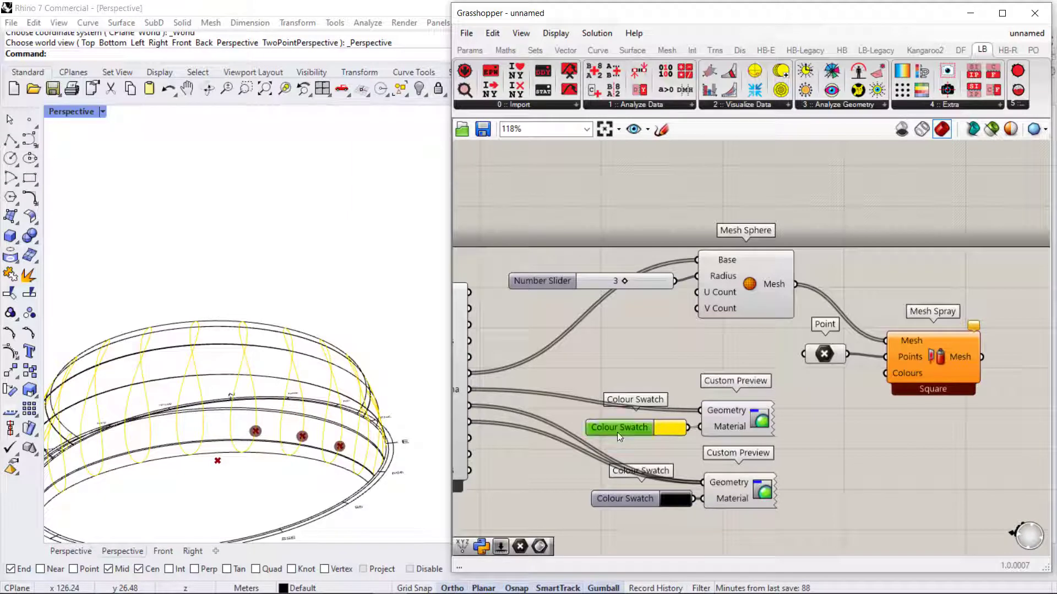
Duplicate the yellow Colour Swatch, change the copy to orange with hue 28°, and connect it to Mesh Spray's Colours input
mouse_move(617, 430)
alt+mouse_down()
mouse_move(781, 365)
mouse_move(815, 399)
mouse_move(805, 391)
alt+mouse_up()
drag(780, 384, 766, 370)
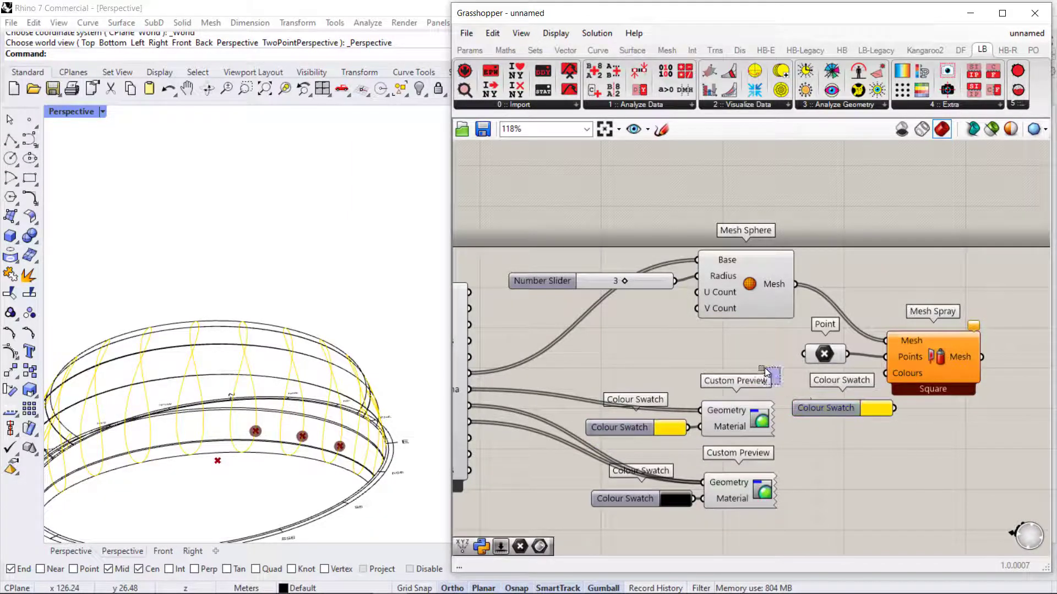
click(880, 407)
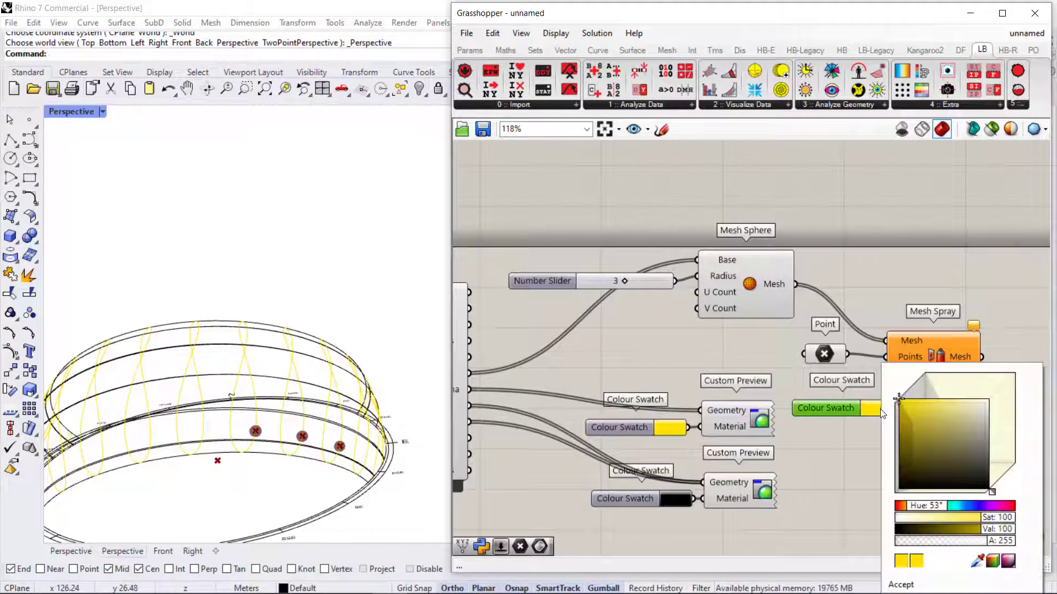
drag(923, 506, 918, 513)
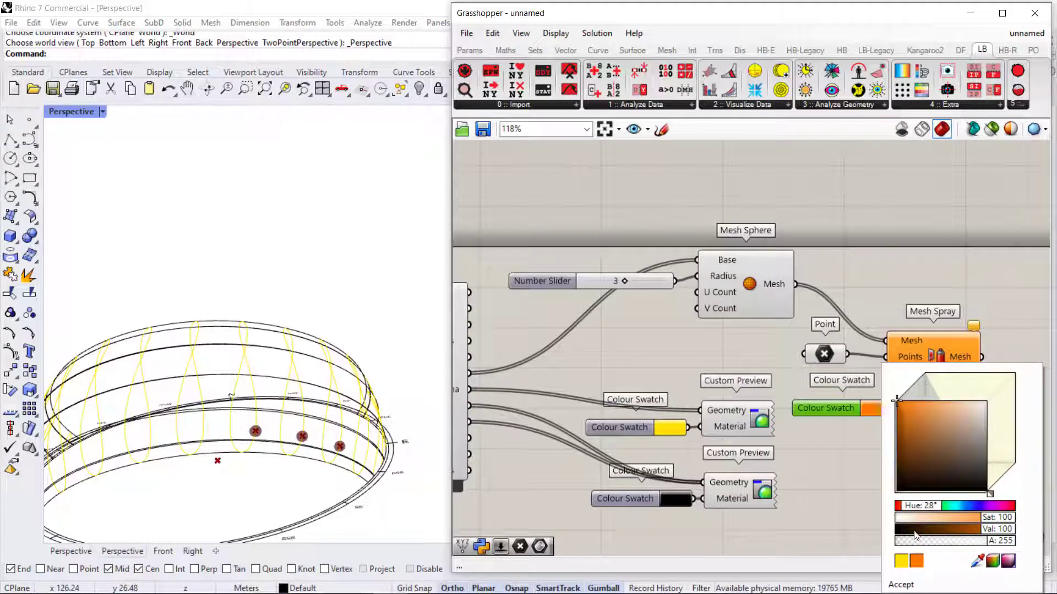
click(908, 587)
mouse_move(837, 405)
mouse_down()
mouse_move(804, 374)
mouse_move(885, 373)
mouse_up()
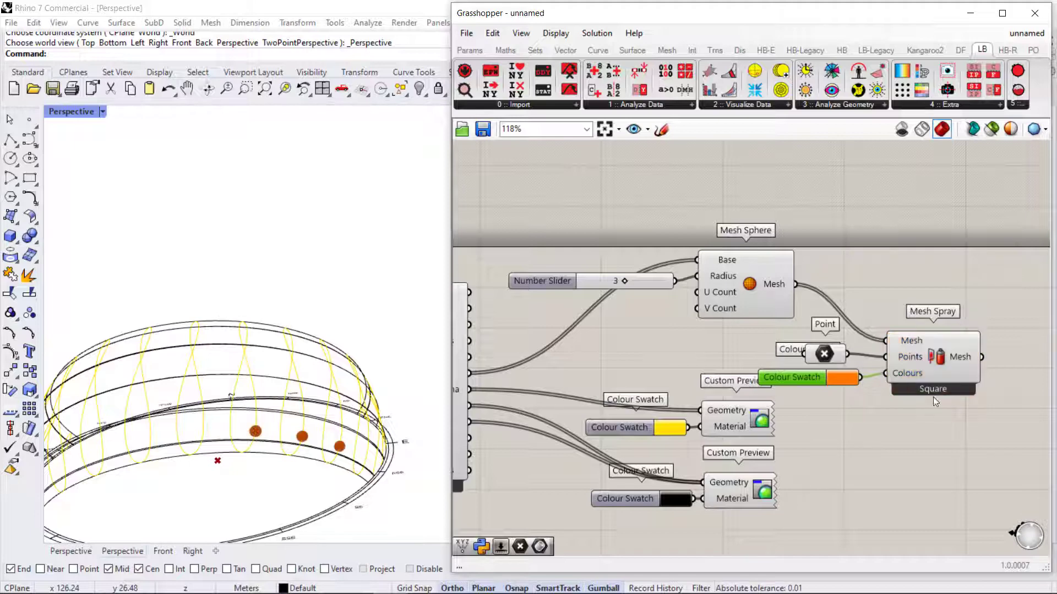
Move Mesh Spray, its Point parameter and the orange Colour Swatch together slightly up, closer to Mesh Sphere
drag(963, 410, 805, 331)
mouse_move(958, 367)
mouse_down()
mouse_move(958, 336)
mouse_move(969, 345)
mouse_up()
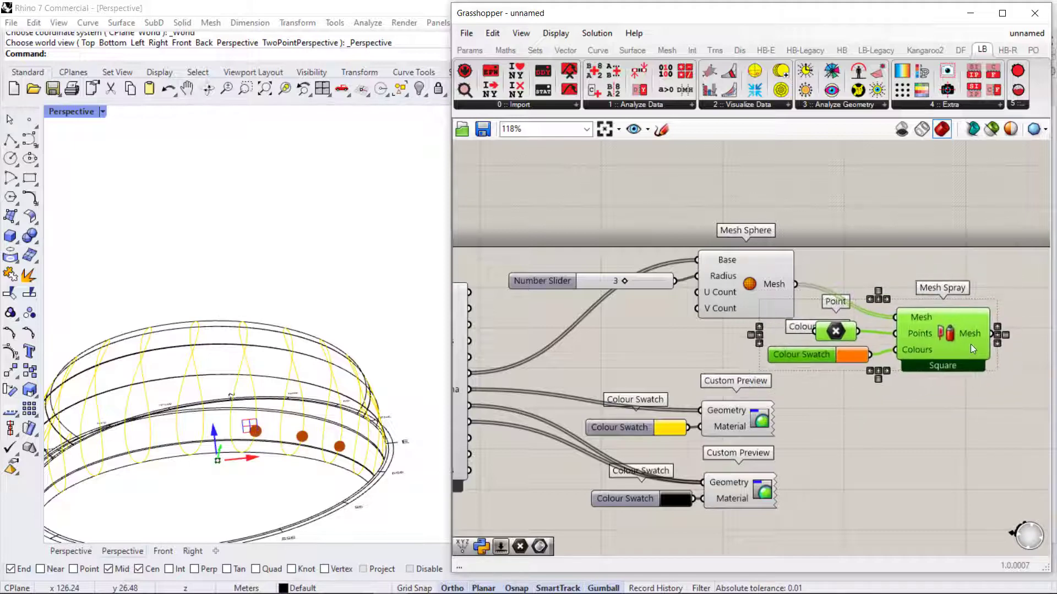
click(964, 413)
Turn off the preview of the Point parameter feeding Mesh Spray
shift+right_drag(249, 373, 275, 286)
right_drag(275, 286, 309, 308)
right_drag(308, 367, 268, 453)
shift+right_drag(410, 259, 433, 325)
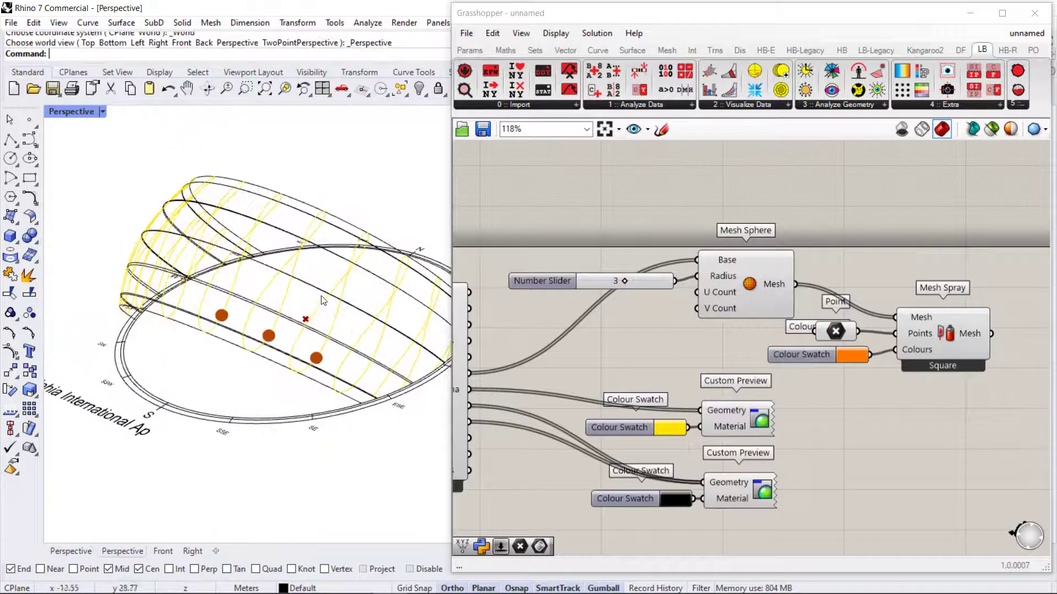
click(843, 331)
right_click(838, 333)
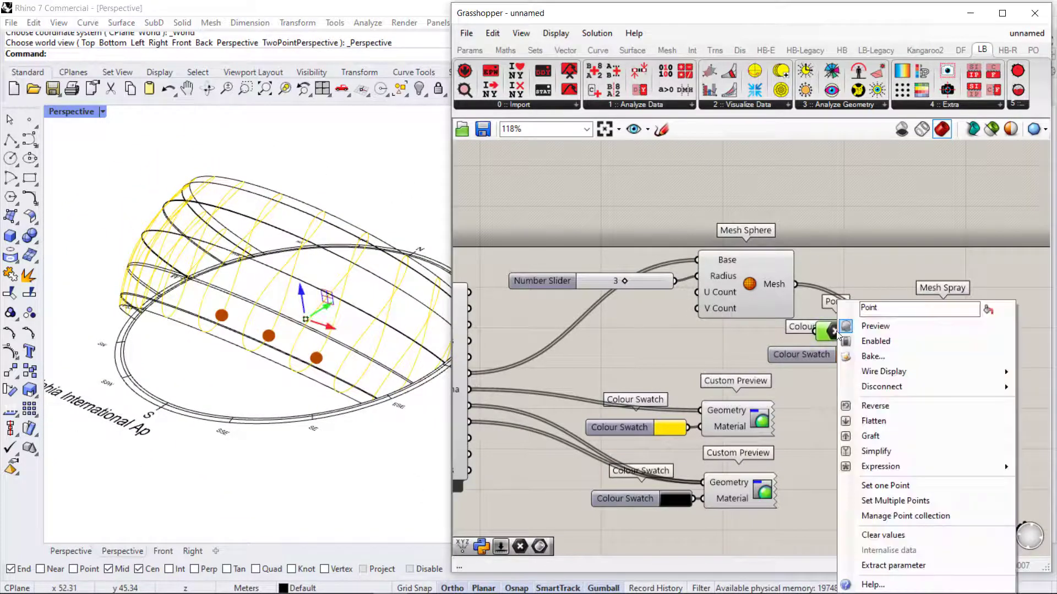
click(870, 326)
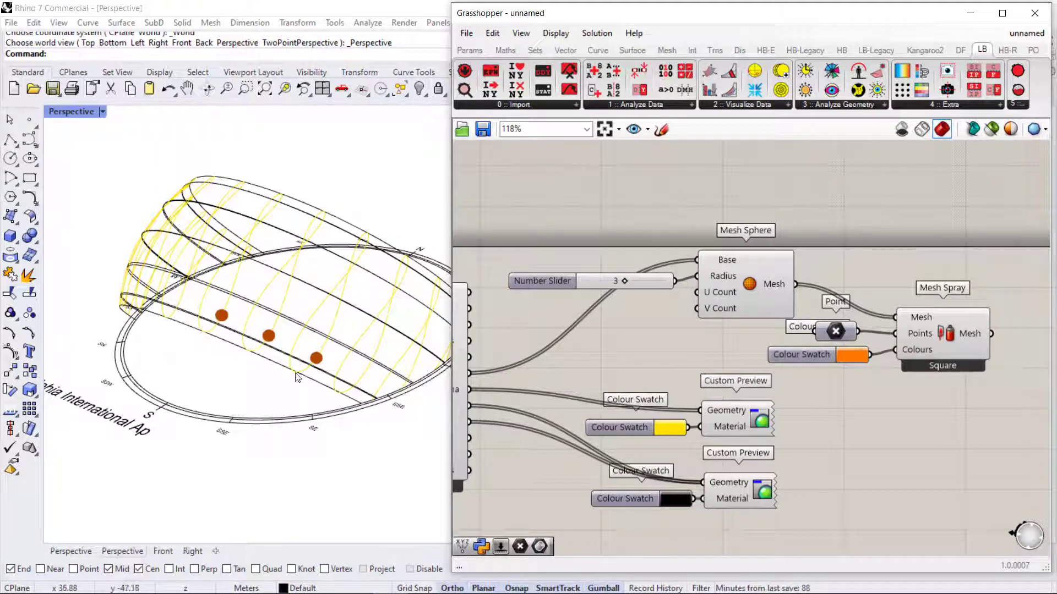
right_drag(247, 330, 353, 341)
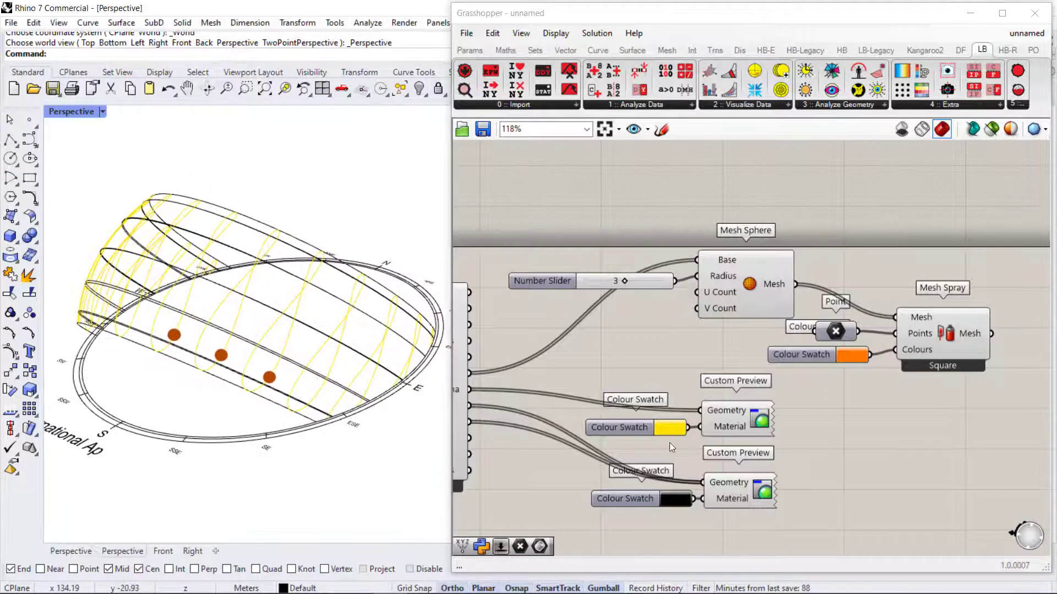
Disconnect LB SunPath's sun_pts output from Mesh Sphere's Base input
click(715, 341)
scroll(714, 342, down, 3)
right_drag(715, 341, 840, 359)
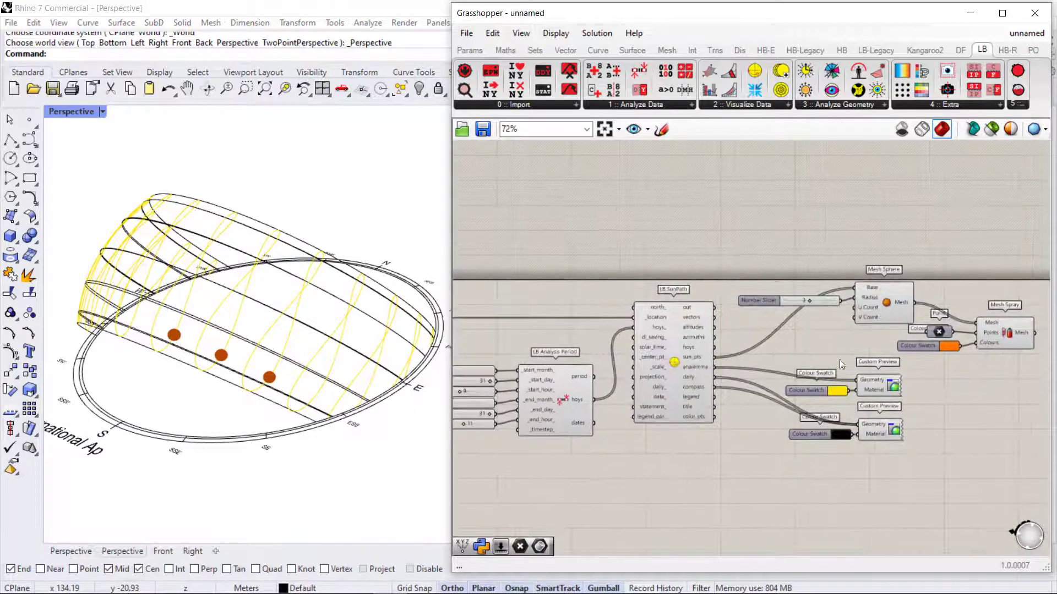
click(920, 347)
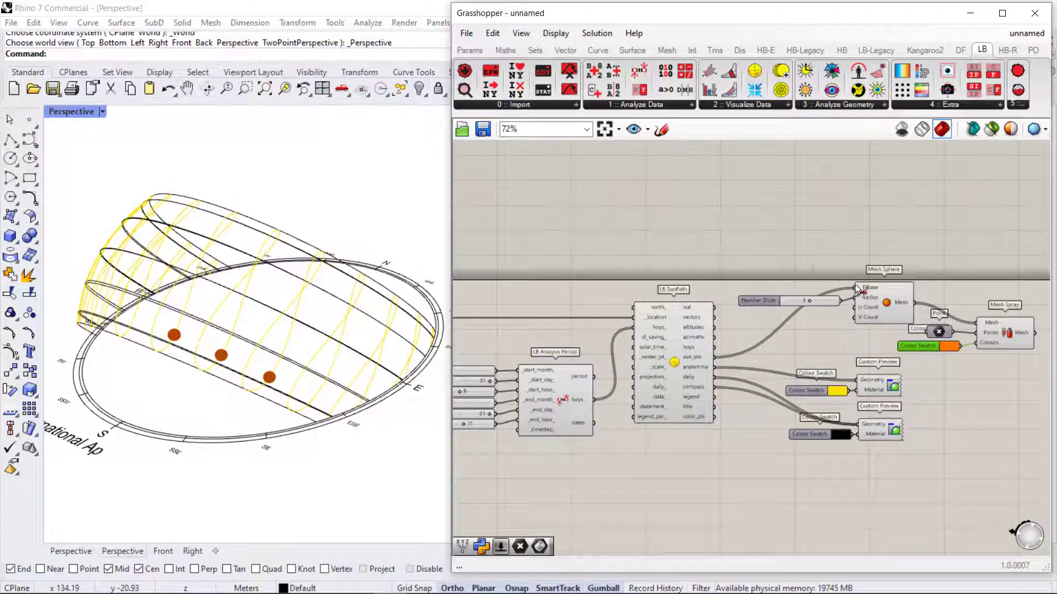
ctrl+drag(858, 287, 715, 357)
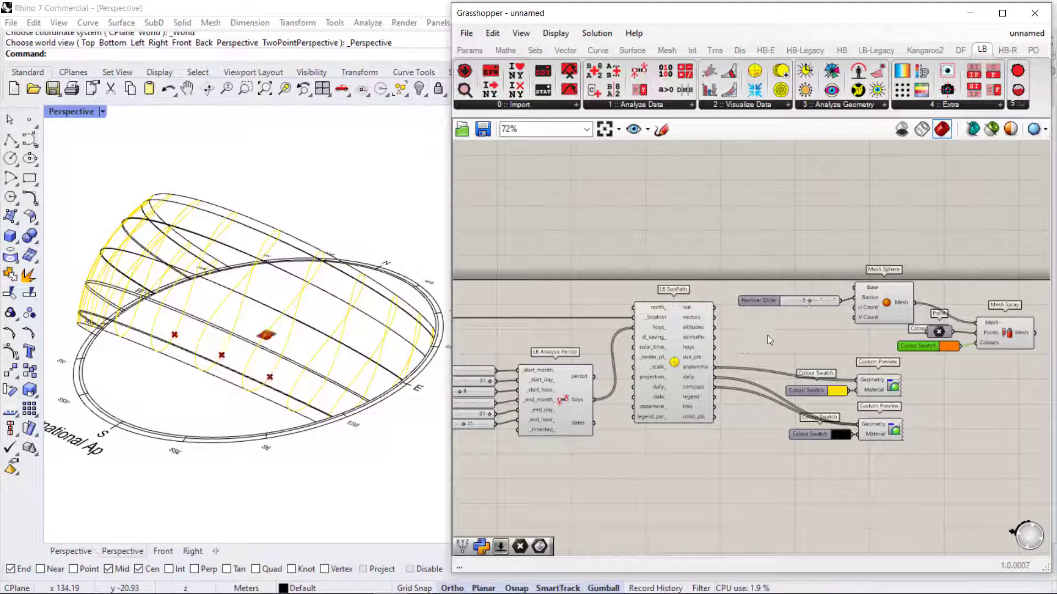
Turn off the preview of both the Mesh Sphere and Mesh Spray components
click(894, 302)
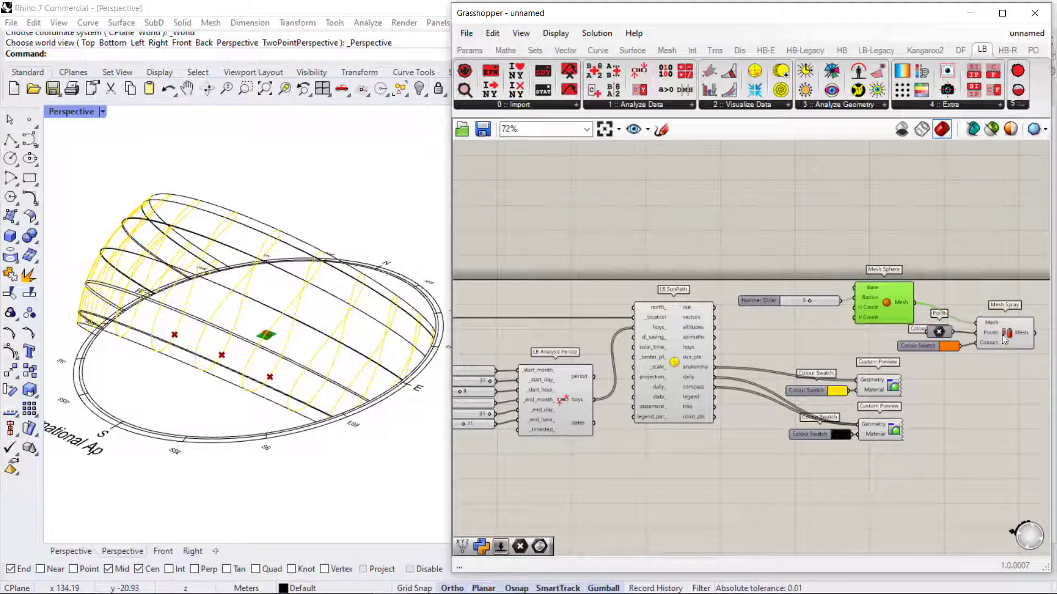
shift+click(1001, 335)
right_click(874, 297)
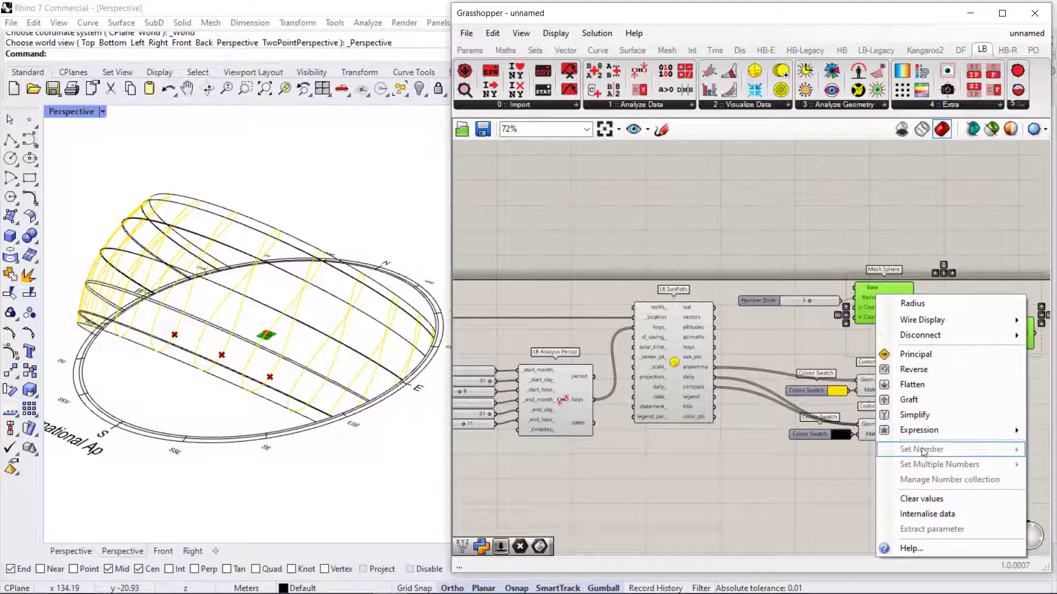
right_click(879, 296)
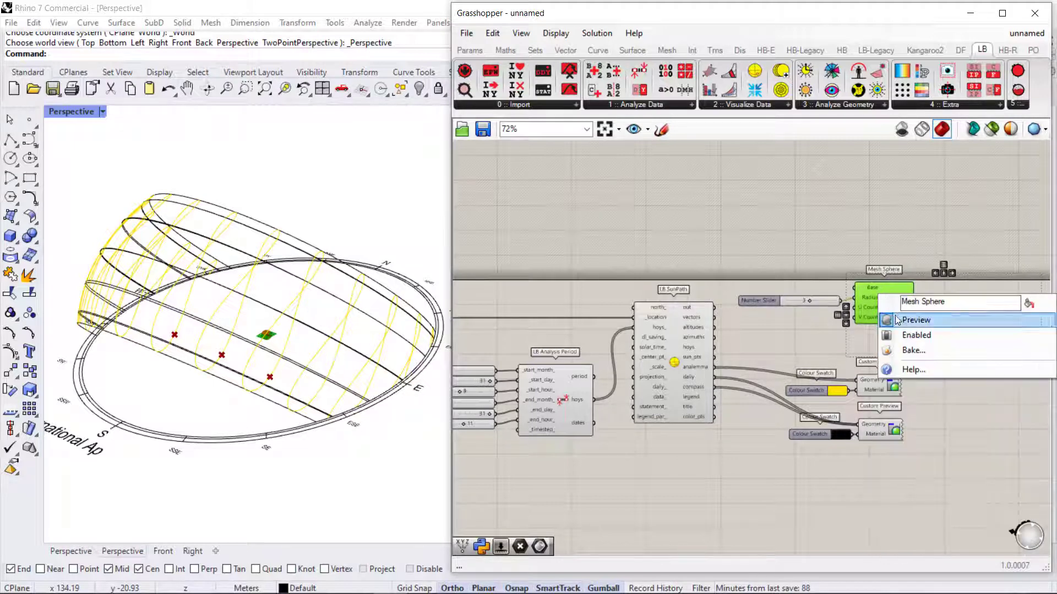
click(897, 320)
scroll(794, 354, down, 1)
click(970, 332)
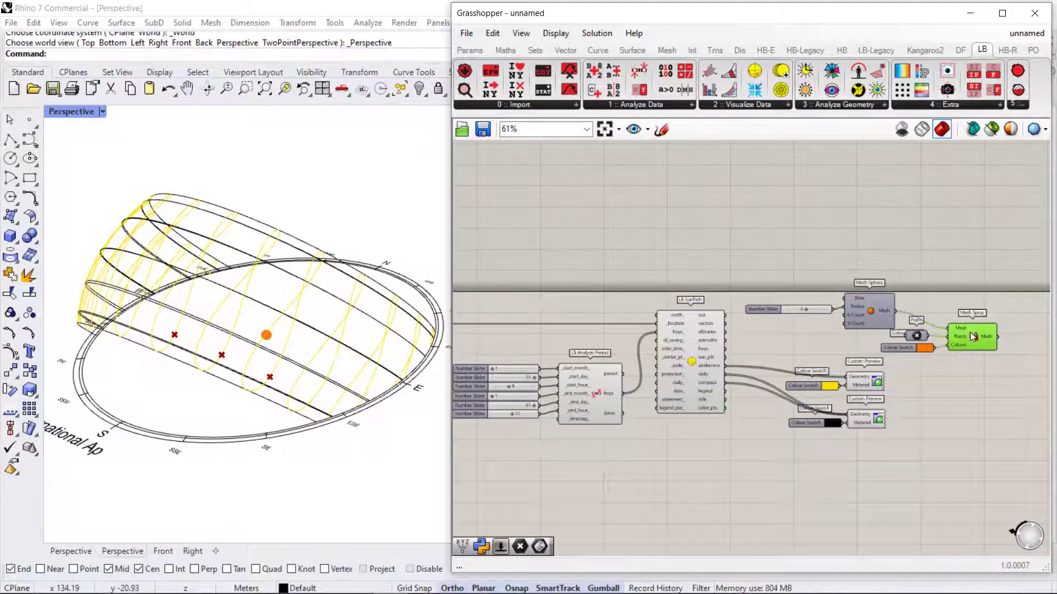
right_click(970, 332)
click(947, 358)
click(774, 422)
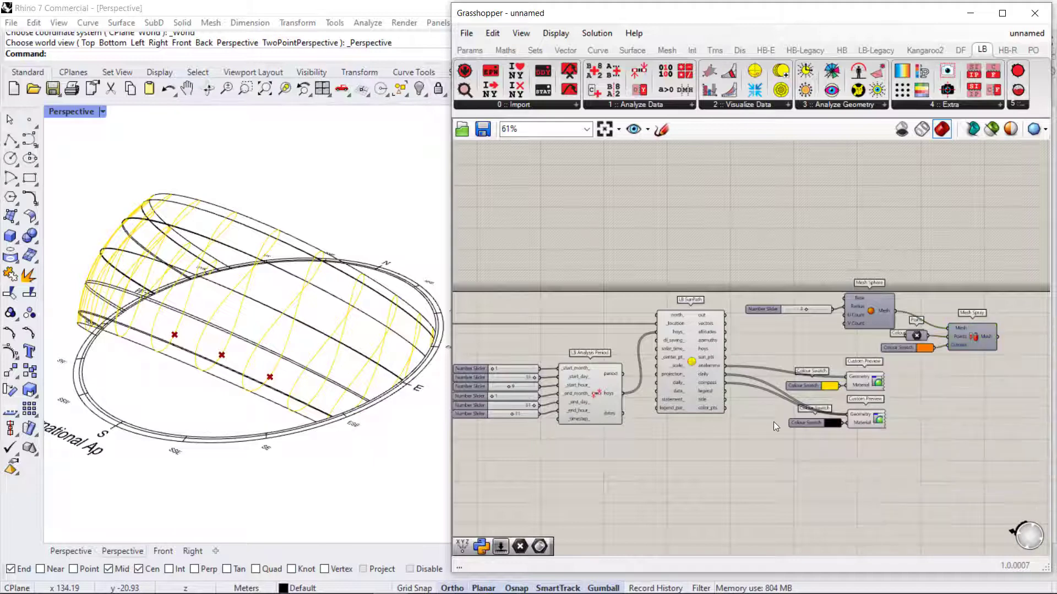
Connect LB Import EPW's dry_bulb_temperature output to the data_ input of LB SunPath
right_drag(721, 449, 788, 430)
right_drag(580, 383, 704, 367)
scroll(645, 314, up, 3)
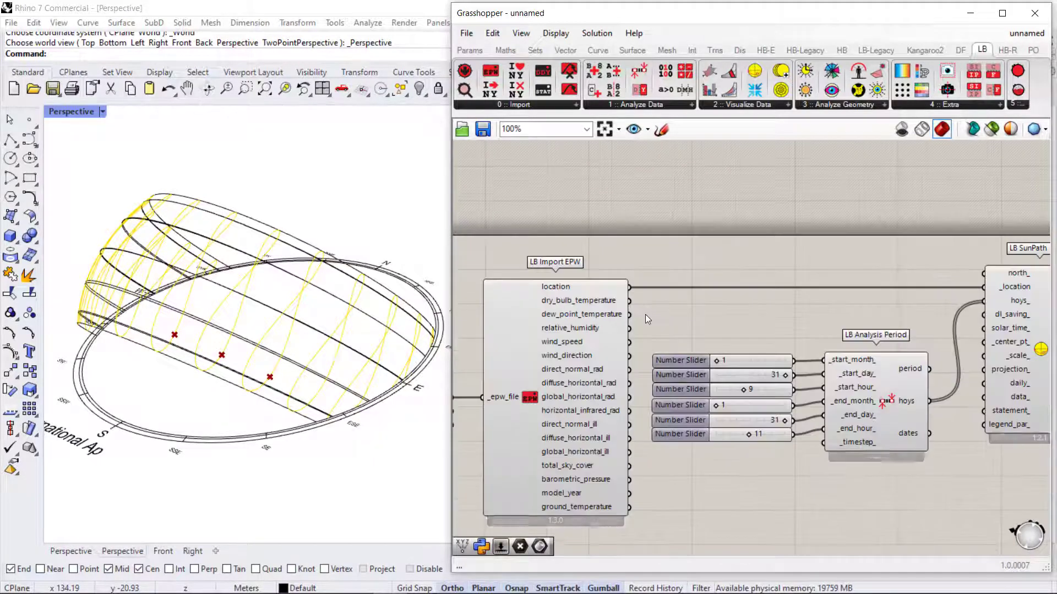
right_drag(645, 315, 571, 256)
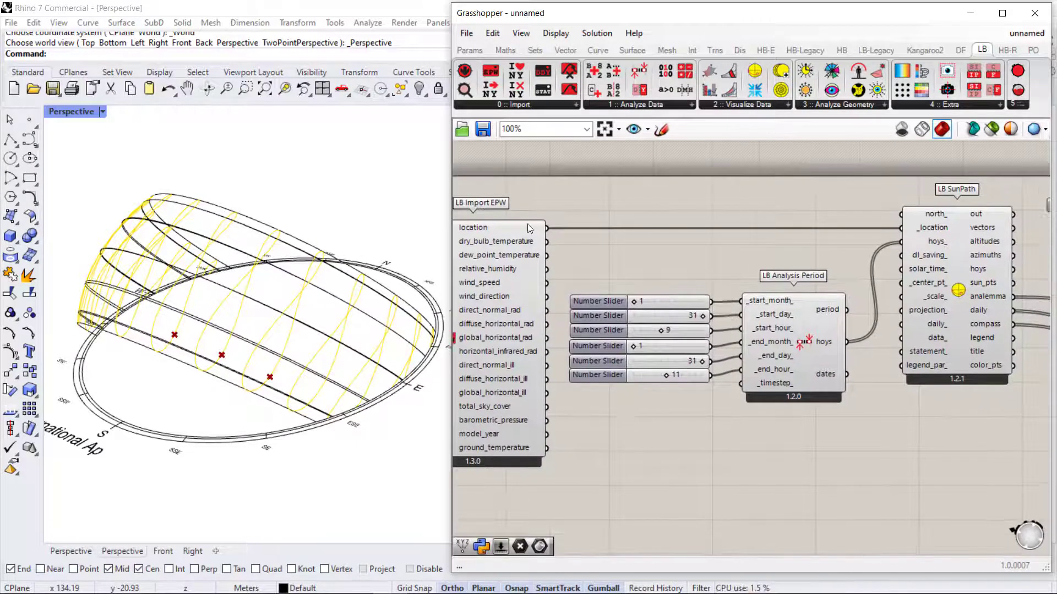
drag(547, 241, 902, 338)
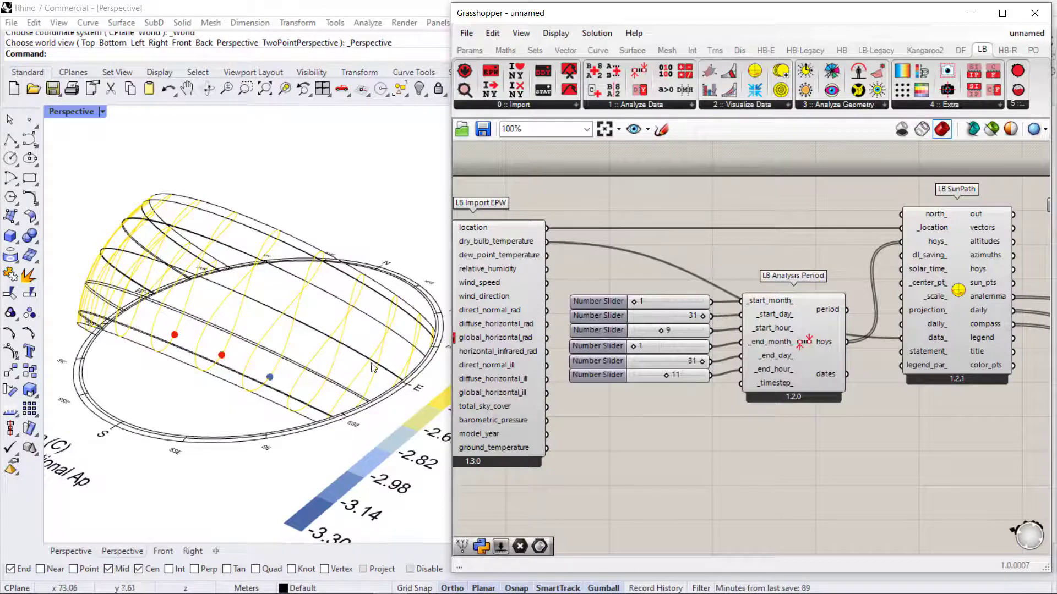
shift+right_drag(367, 371, 326, 347)
scroll(252, 324, down, 3)
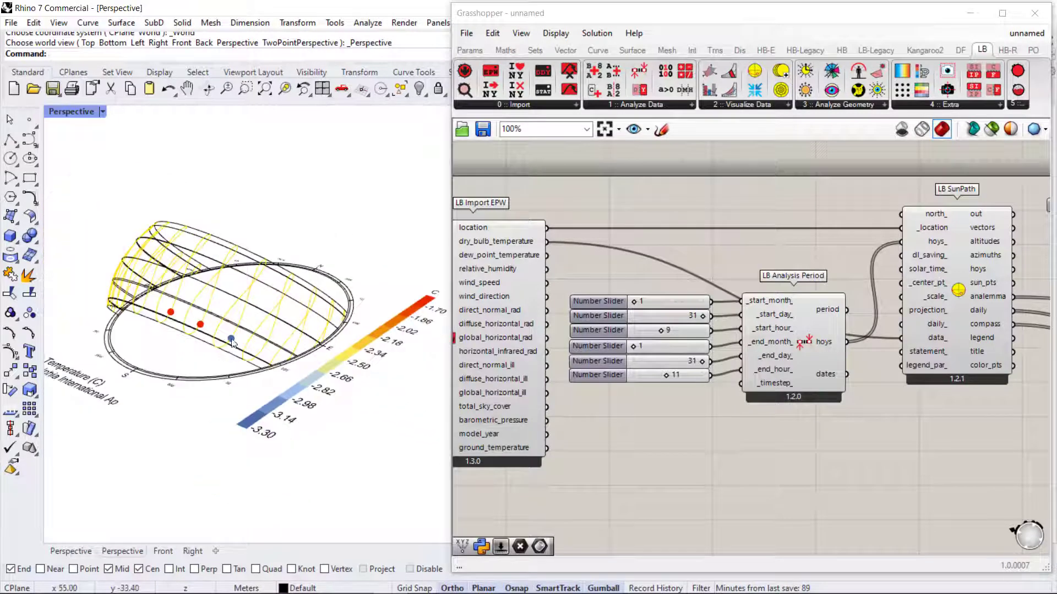
right_drag(252, 372, 330, 395)
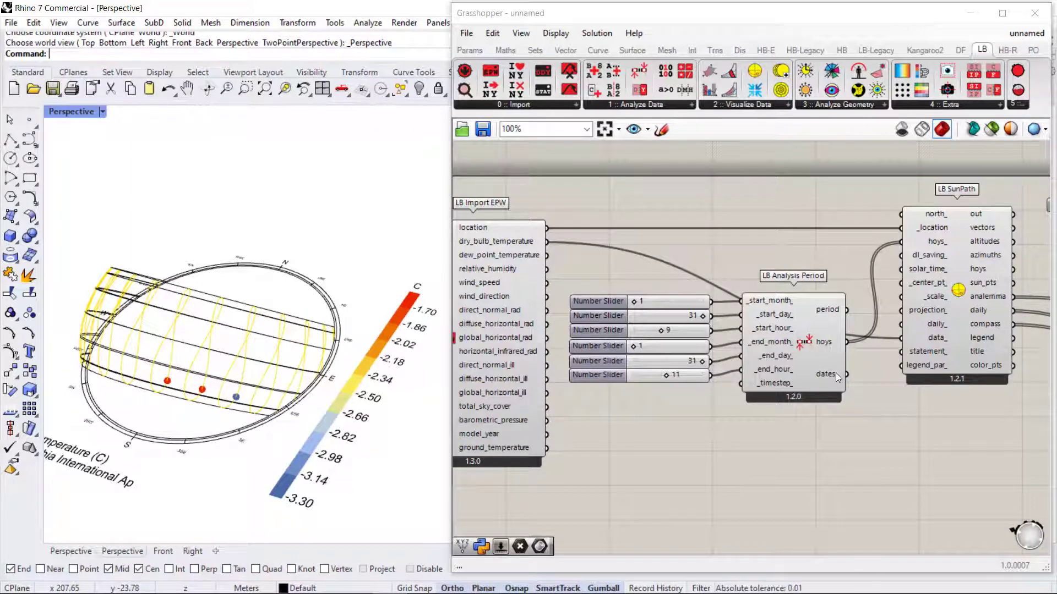
Extend the analysis period to the whole year: end month 12, start hour 0, start day 1 and end hour 23
drag(632, 346, 685, 352)
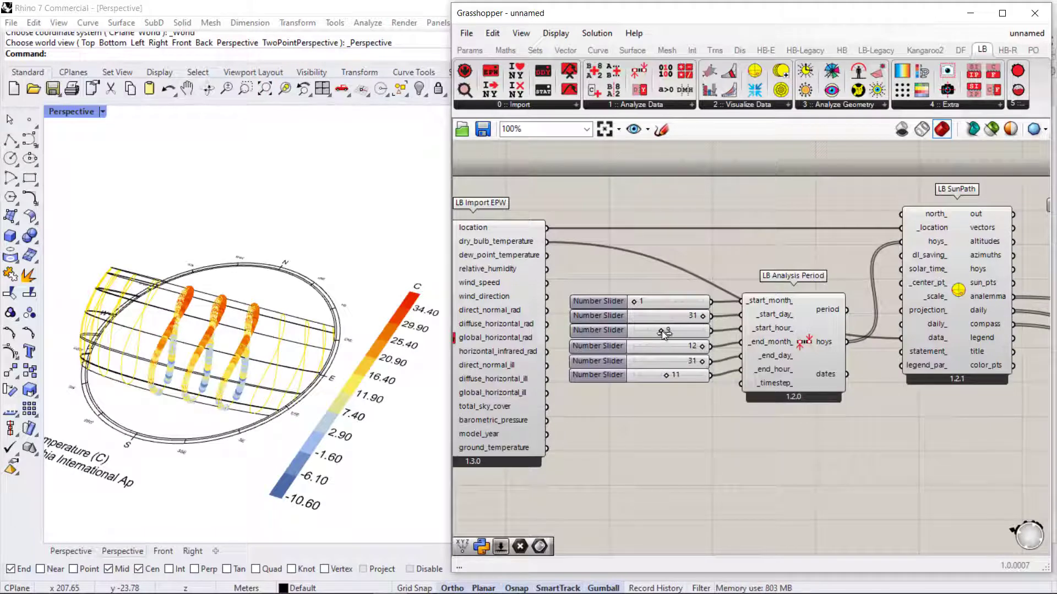
drag(667, 329, 620, 327)
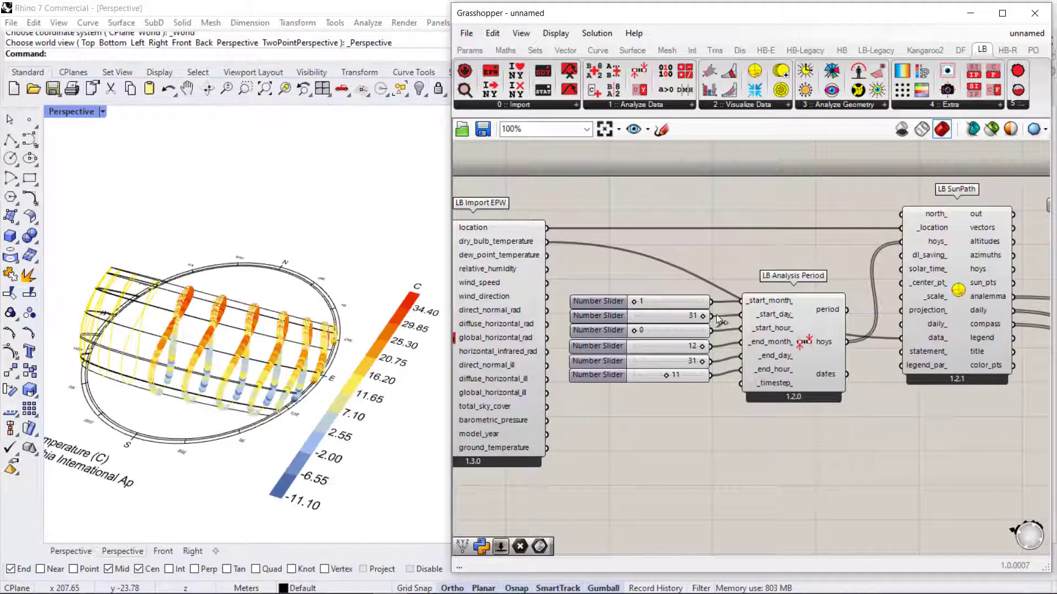
drag(703, 316, 599, 321)
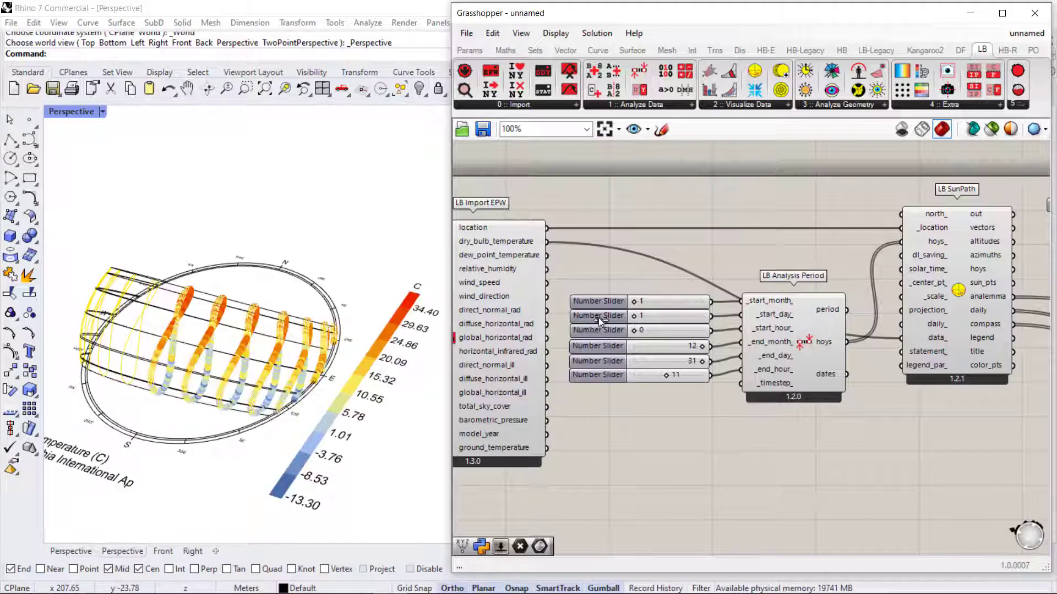
drag(664, 376, 787, 373)
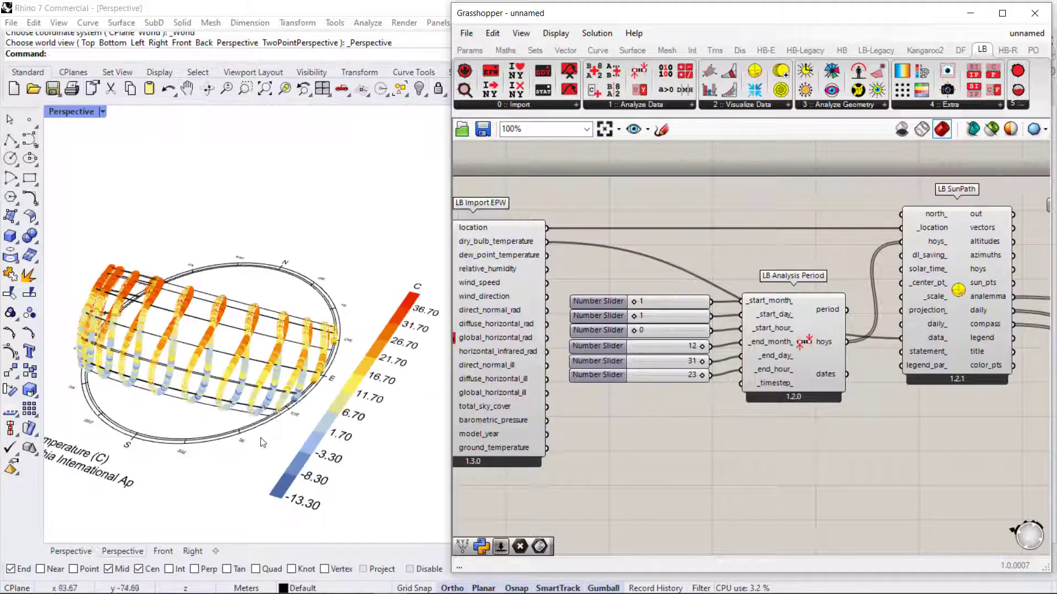
Examine the temperature-coloured sun path, its legend and its title from several angles in the Rhino viewport
scroll(337, 397, up, 5)
right_drag(337, 397, 337, 396)
scroll(422, 276, down, 6)
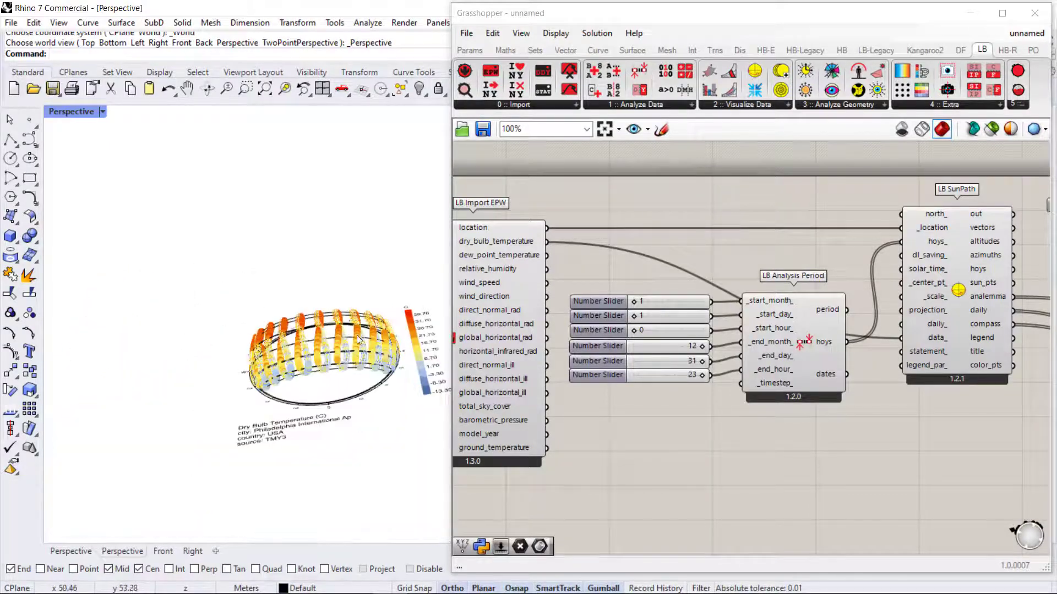
mouse_move(380, 300)
right_down()
mouse_move(321, 279)
mouse_move(386, 298)
right_up()
scroll(387, 297, up, 5)
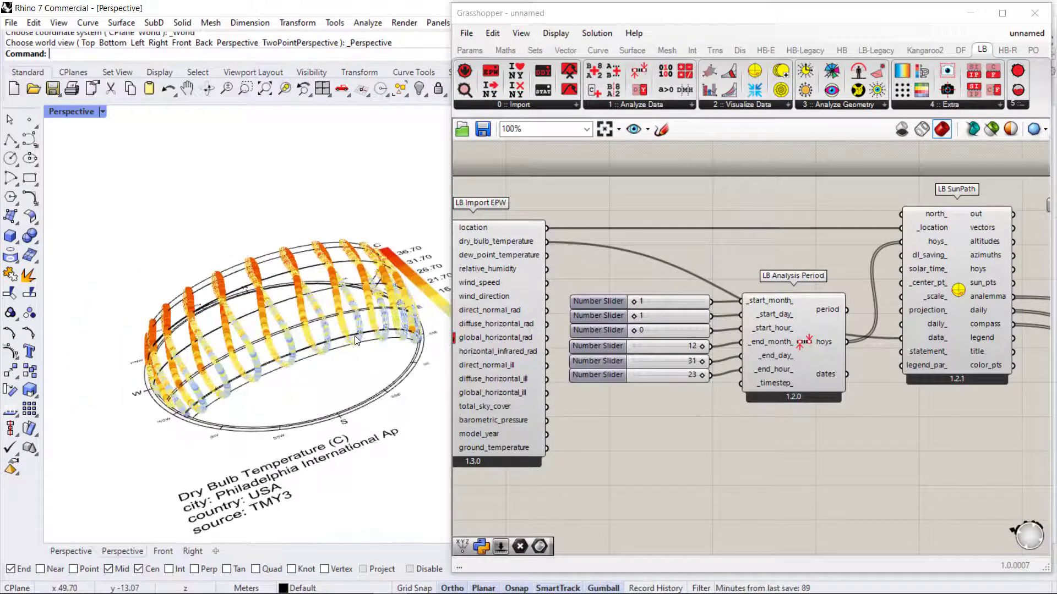
right_drag(302, 327, 300, 282)
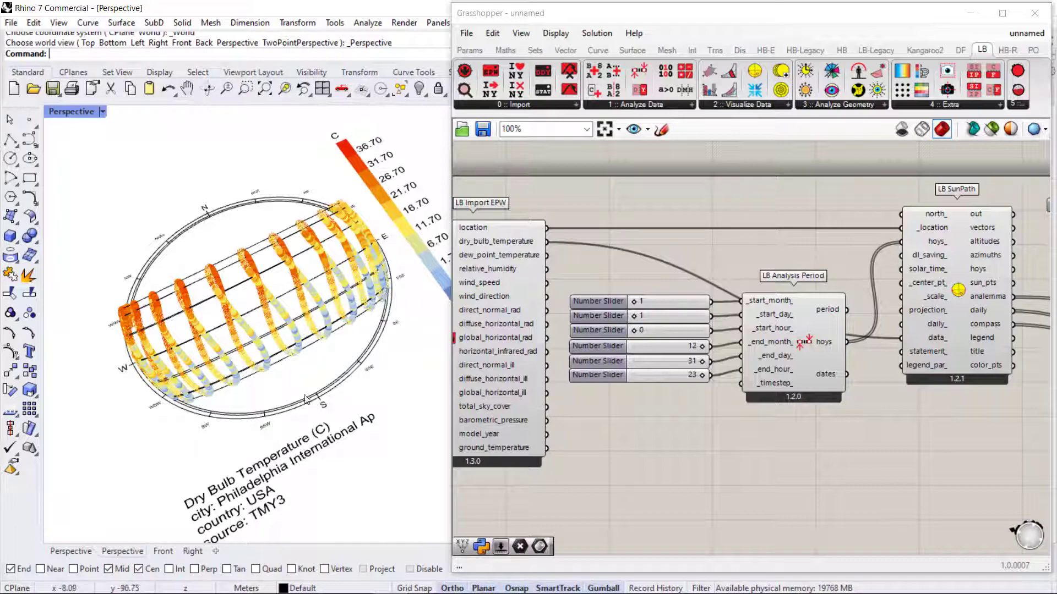
right_drag(307, 400, 341, 359)
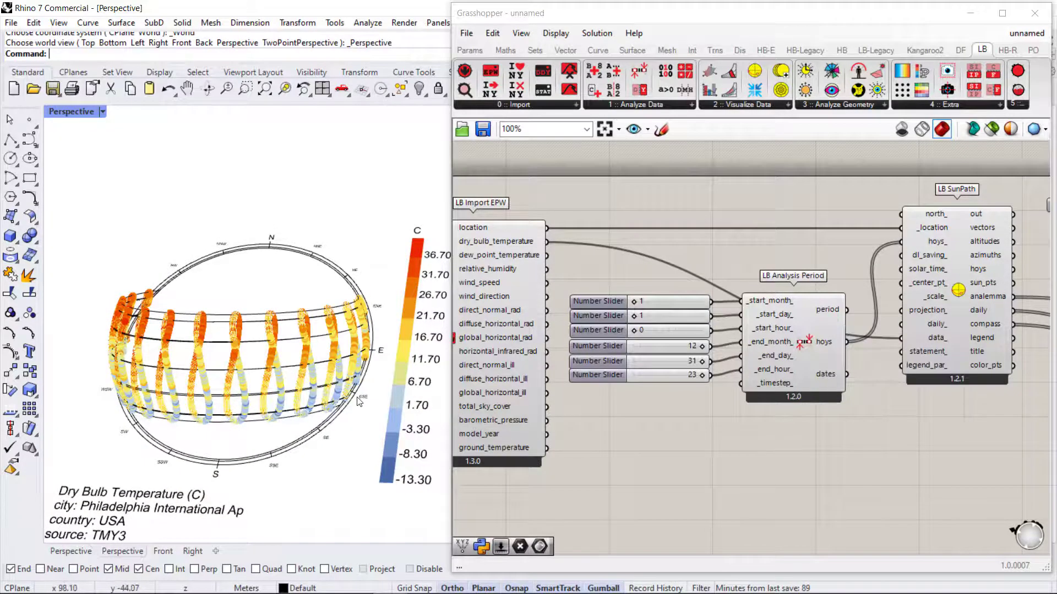
Draw a tall rectangular box in the Rhino viewport just beyond the north side of the sun path diagram
click(12, 238)
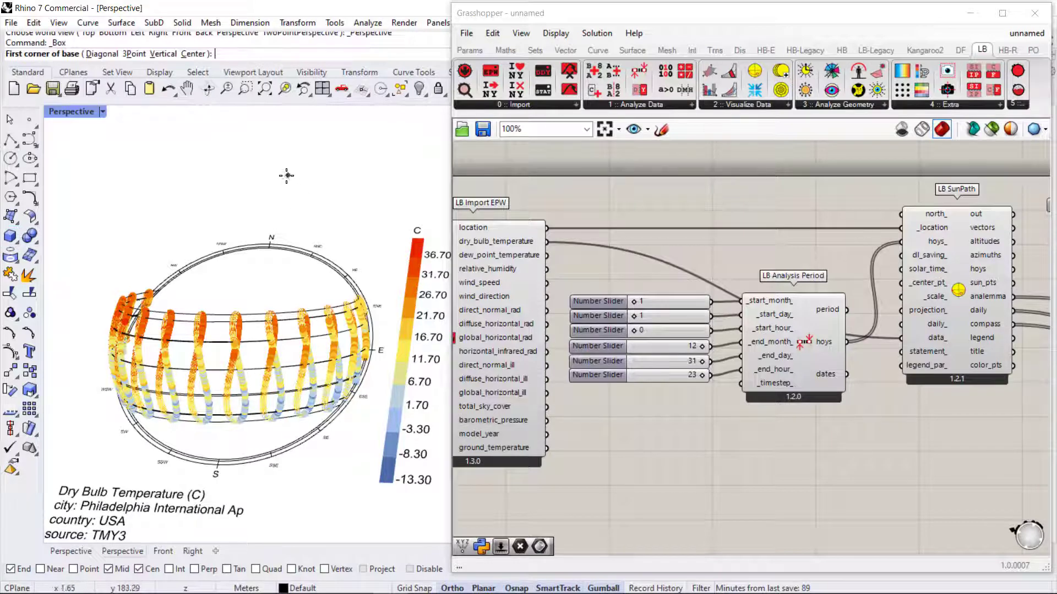
click(281, 177)
click(367, 234)
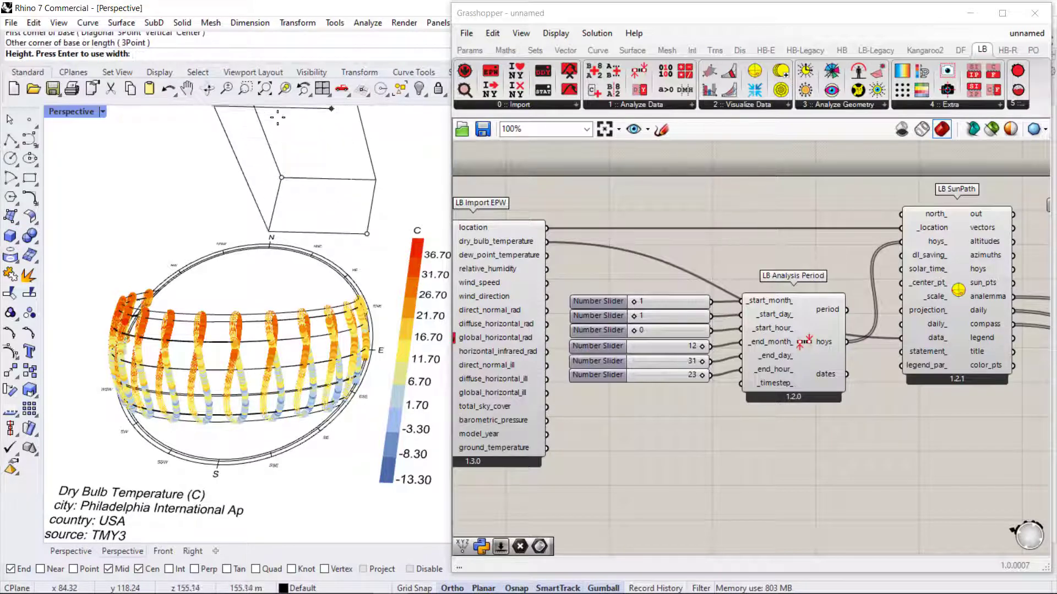
click(312, 165)
scroll(325, 242, down, 9)
right_drag(352, 350, 295, 274)
shift+right_drag(372, 238, 208, 347)
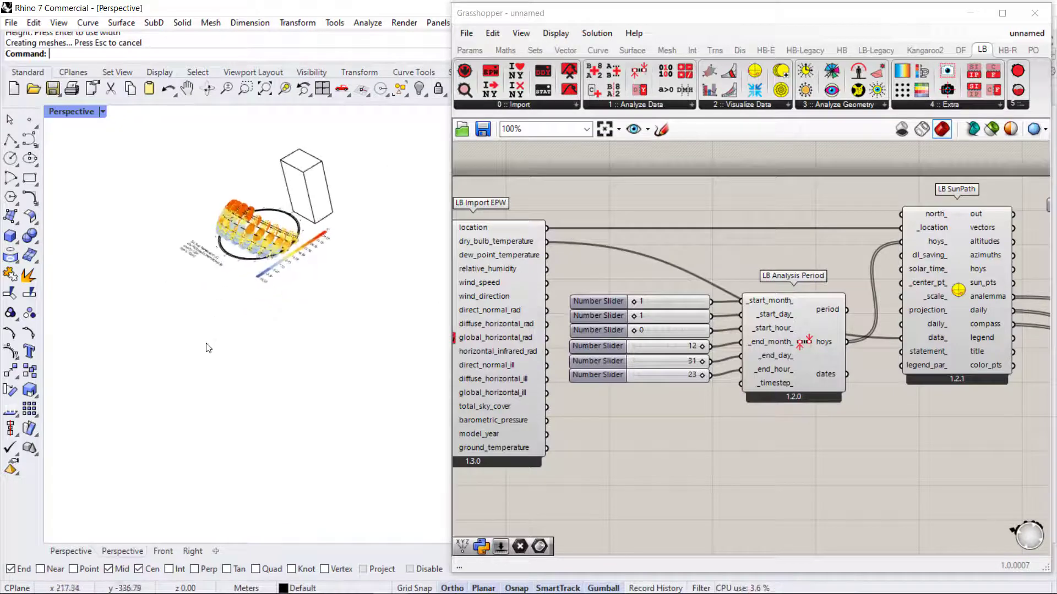
scroll(315, 187, up, 5)
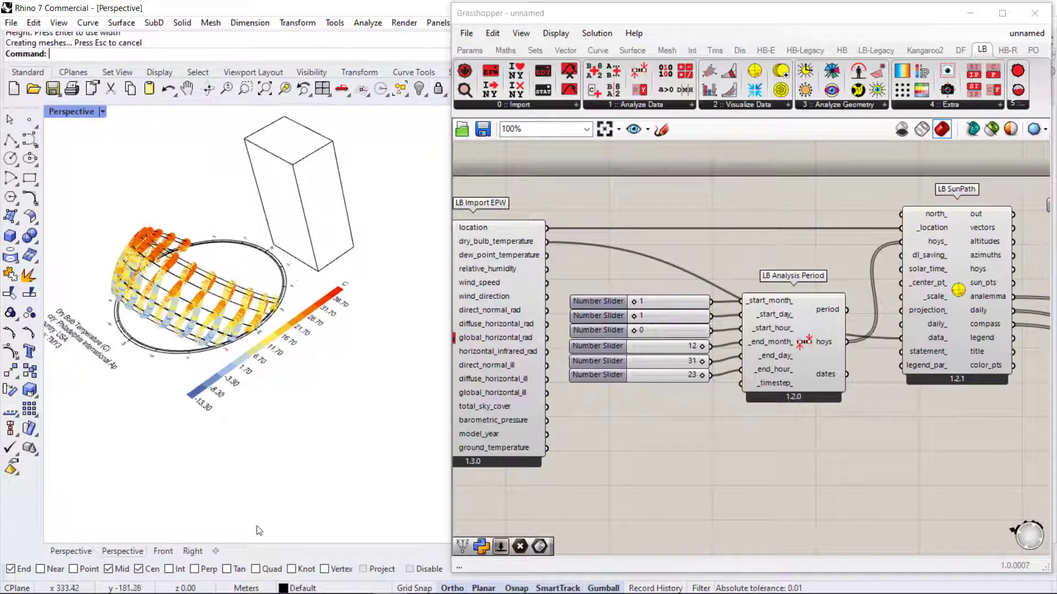
shift+right_drag(284, 407, 254, 464)
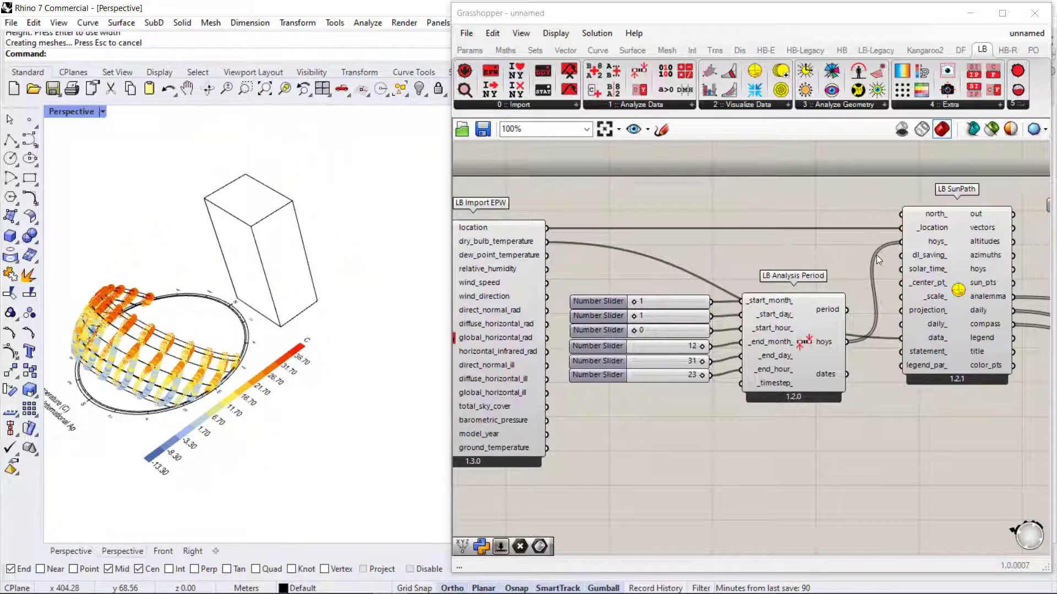
Create a number slider ranging from -360 to 360 and connect it to LB SunPath's north_ input
right_drag(877, 255, 755, 257)
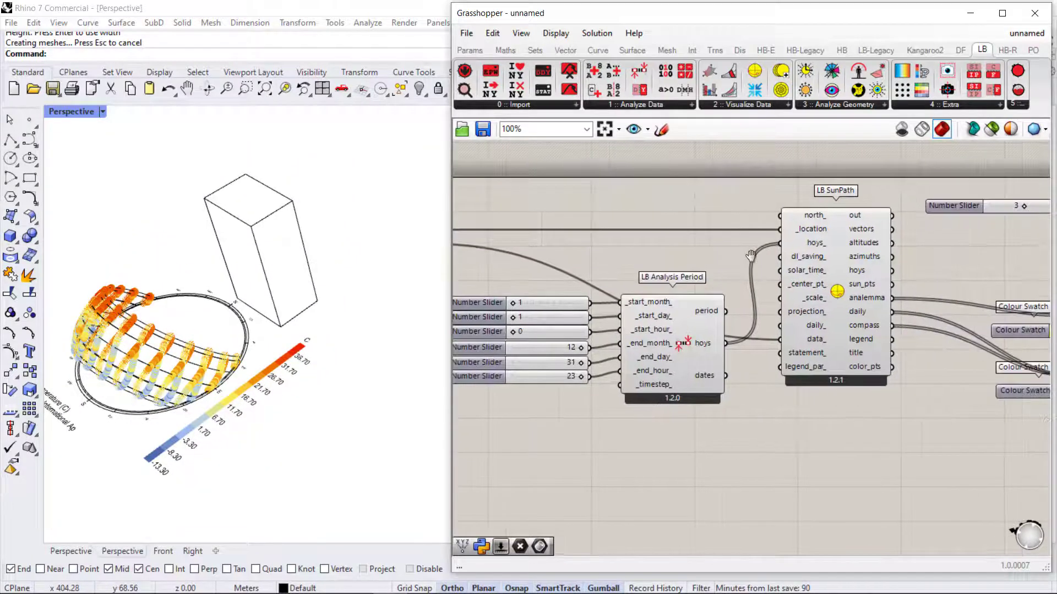
double_click(662, 211)
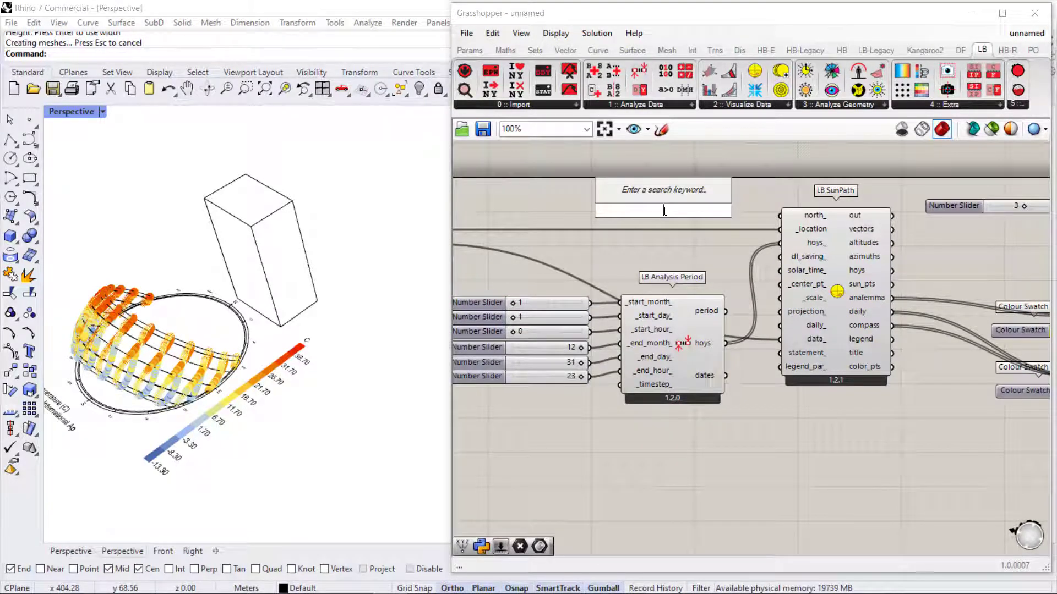
text(-36)
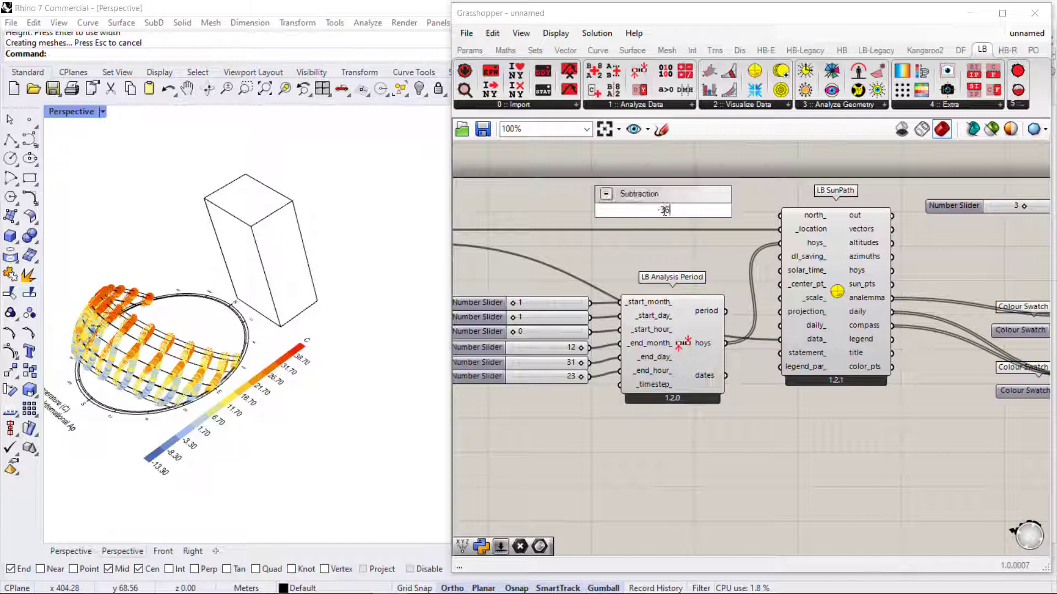
text(0..)
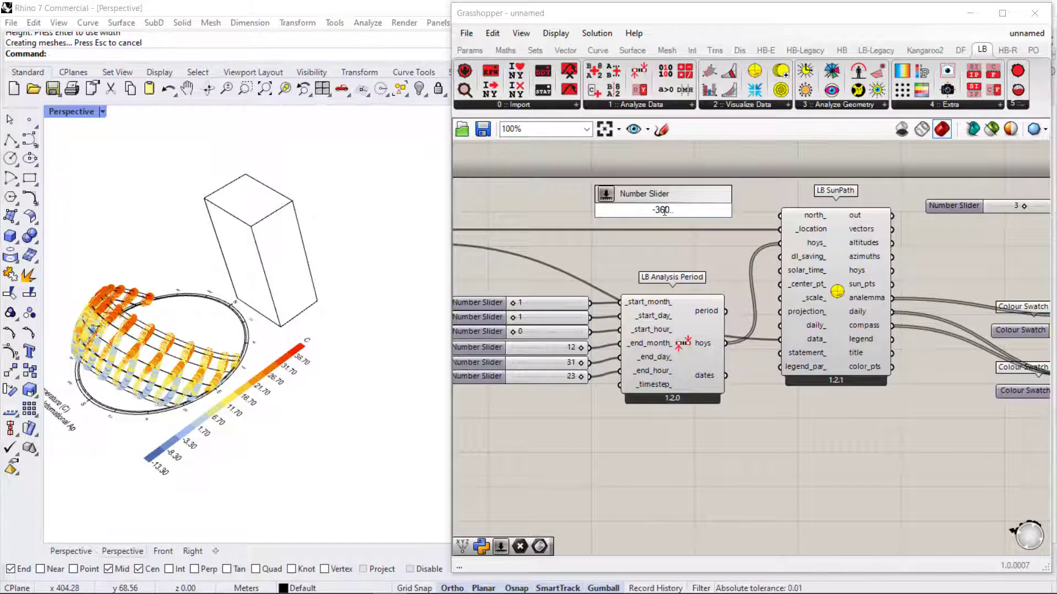
text(360)
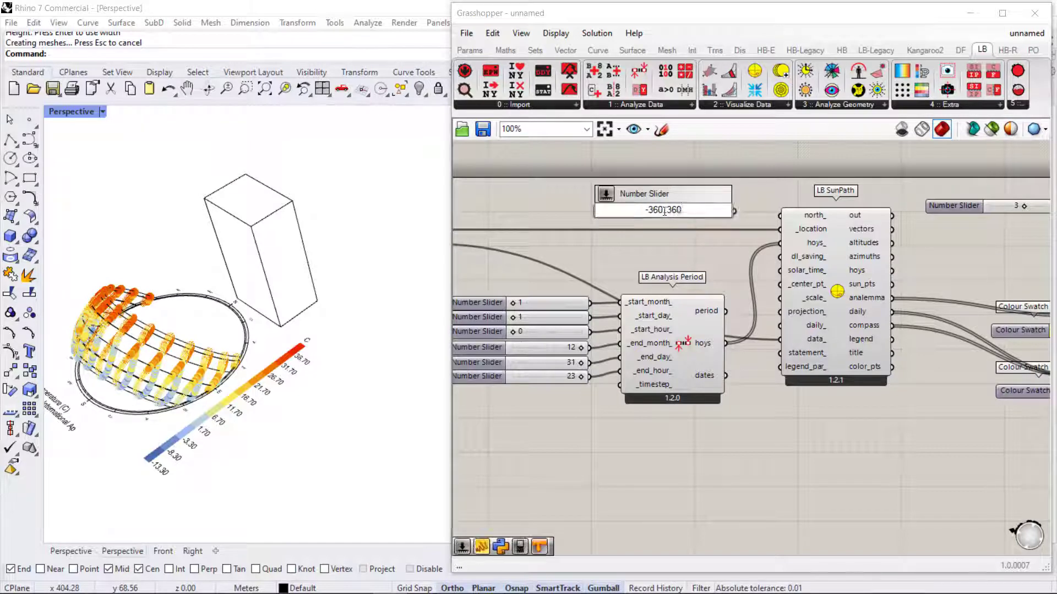
key(Return)
drag(735, 216, 792, 223)
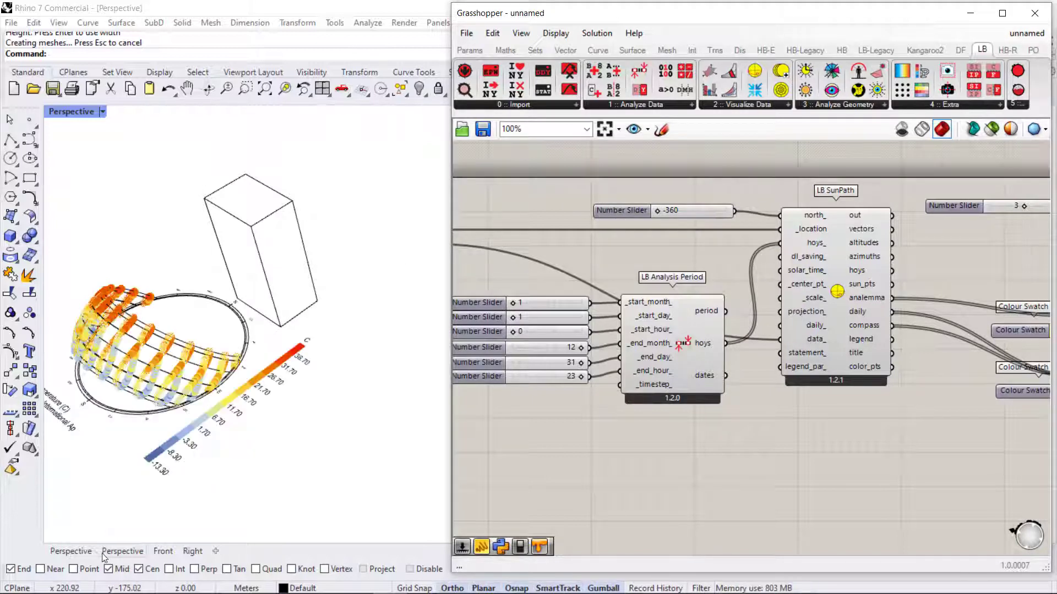
Switch the Rhino Perspective viewport to the Top view
click(131, 267)
click(102, 111)
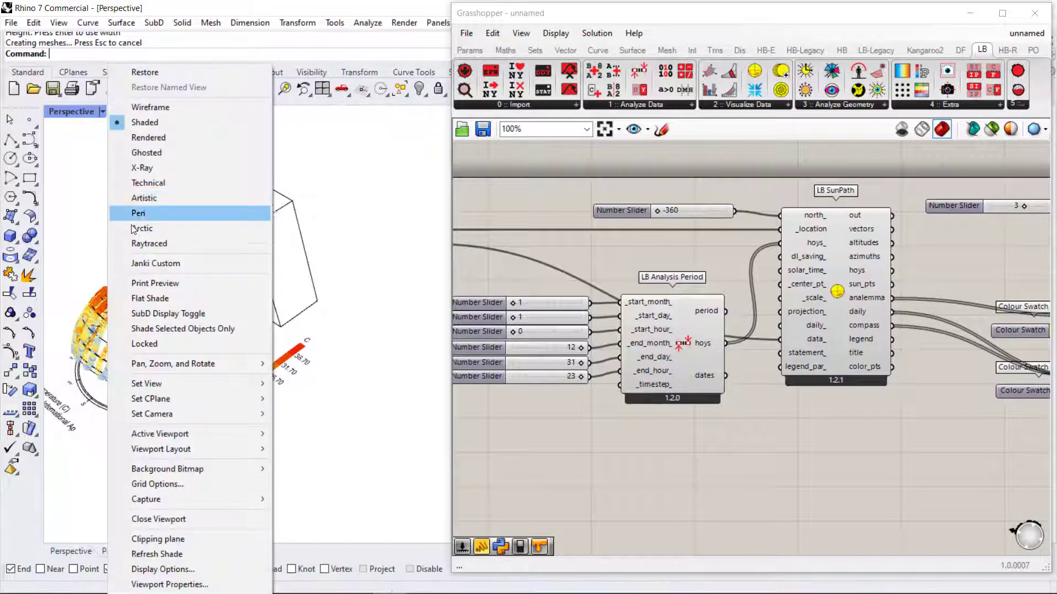
mouse_move(226, 380)
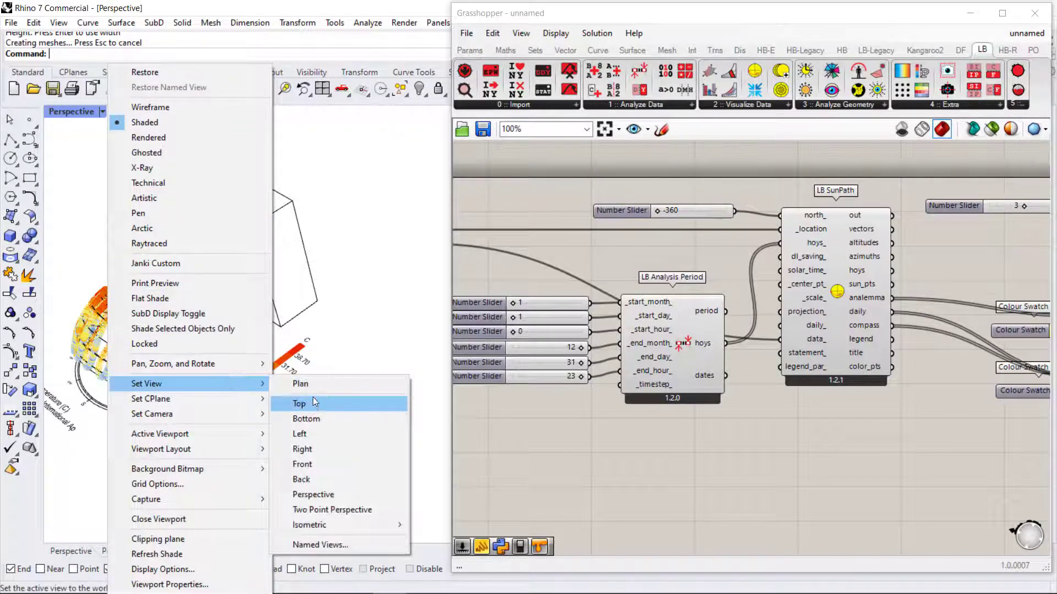
click(313, 397)
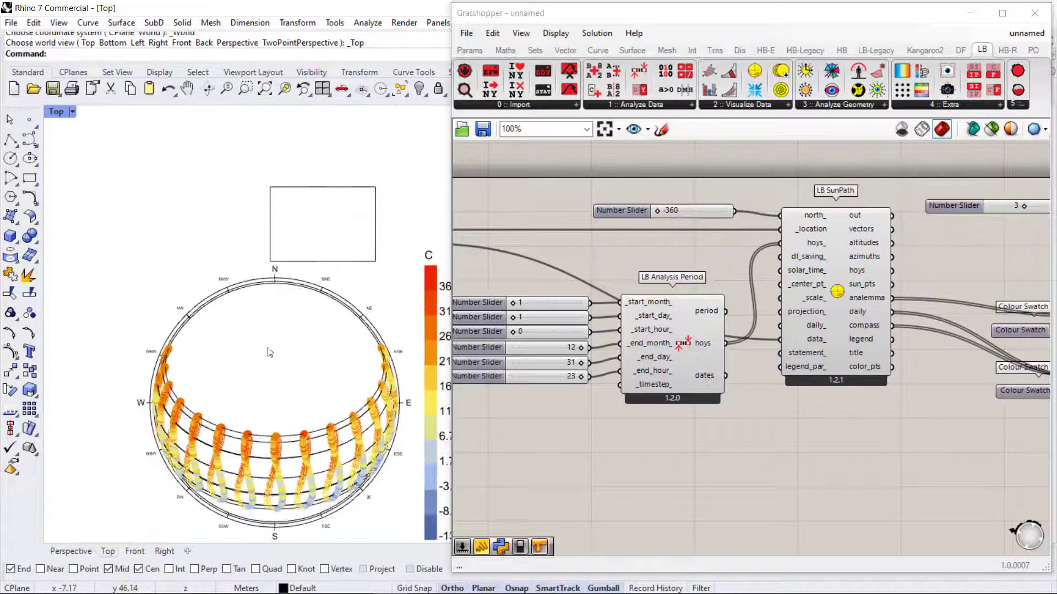
Set the number slider feeding LB SunPath's north_ input to 20
scroll(668, 208, up, 2)
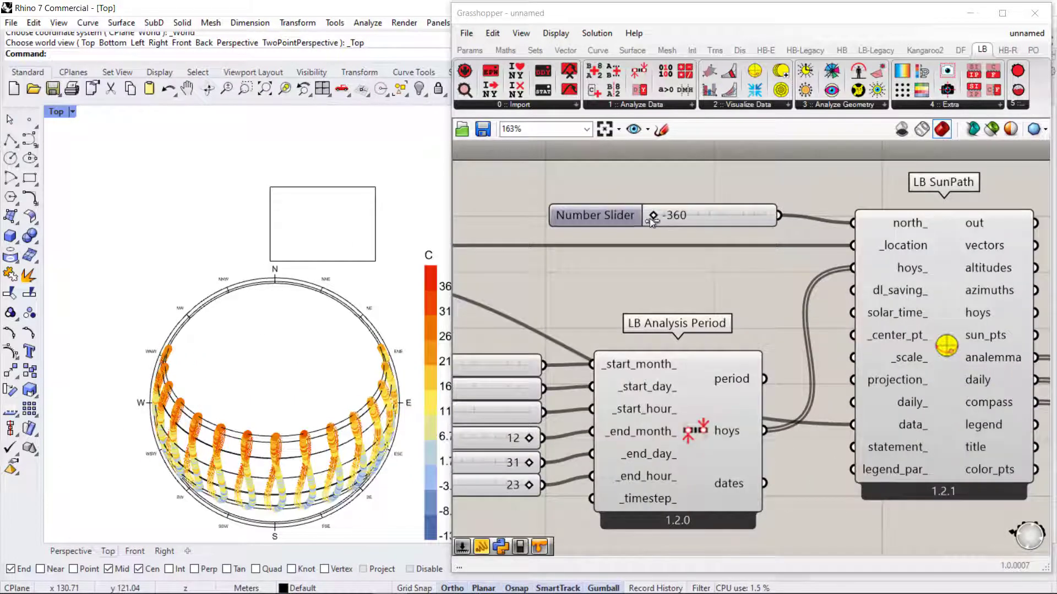
drag(649, 218, 712, 217)
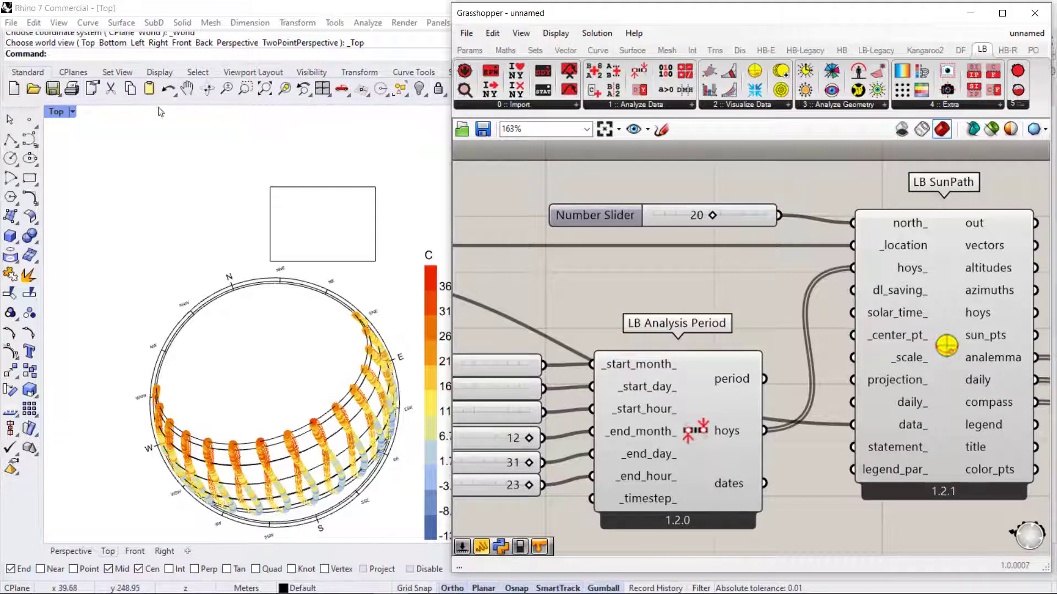
Place a Rhino point at the midpoint of the box's bottom edge facing the sun path, working in the Perspective view
click(29, 121)
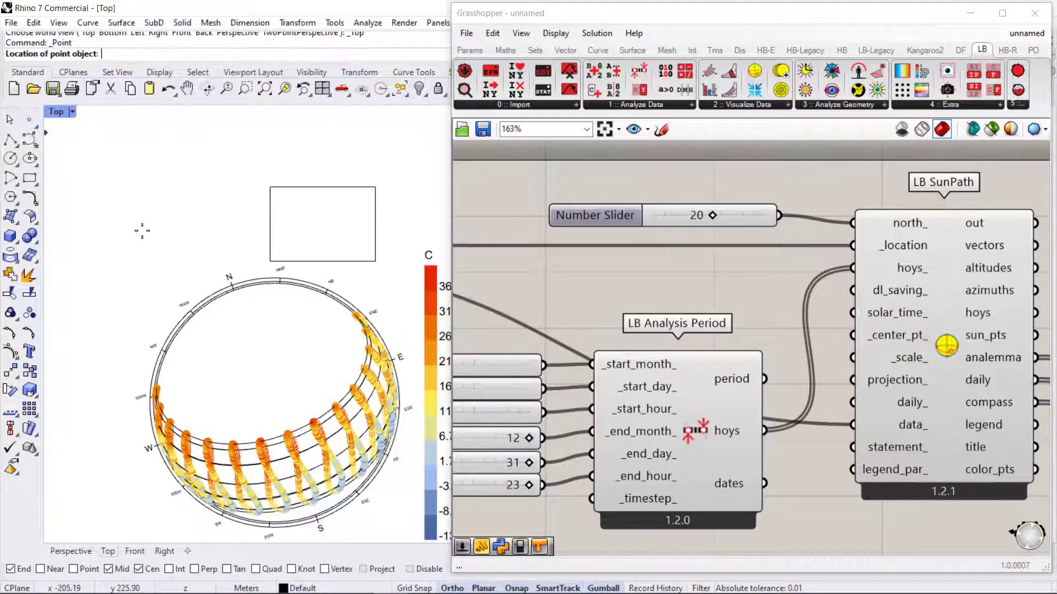
click(77, 551)
right_drag(366, 302, 400, 270)
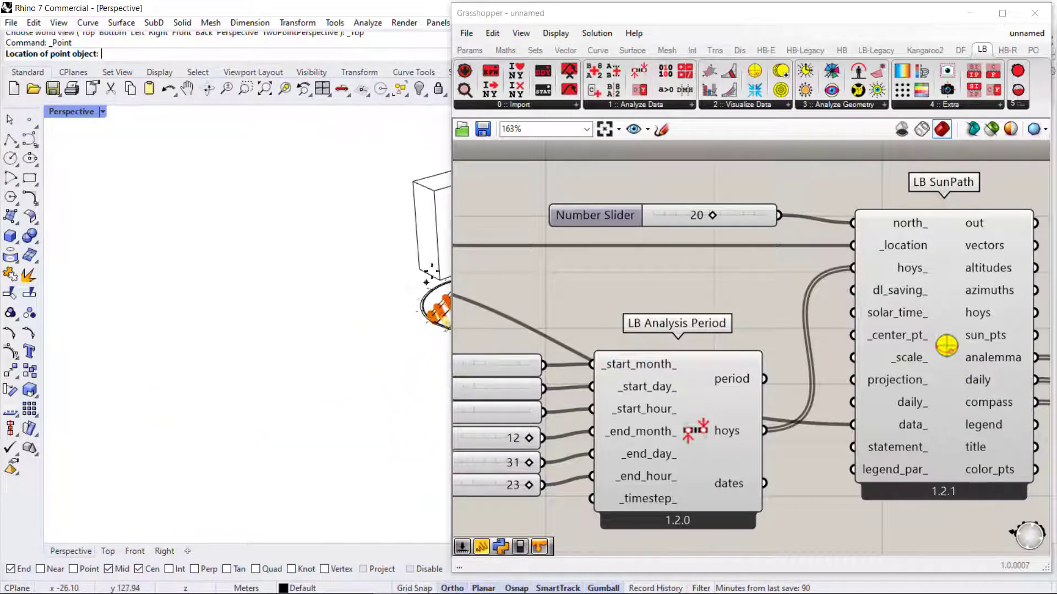
scroll(214, 307, down, 3)
scroll(374, 274, up, 9)
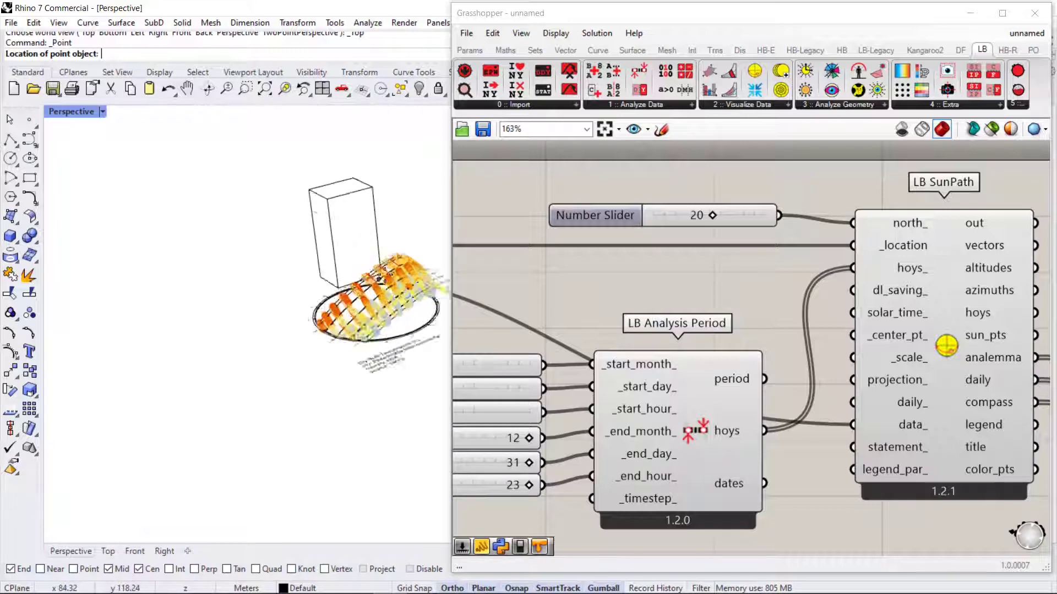
scroll(366, 268, up, 3)
right_drag(366, 269, 349, 314)
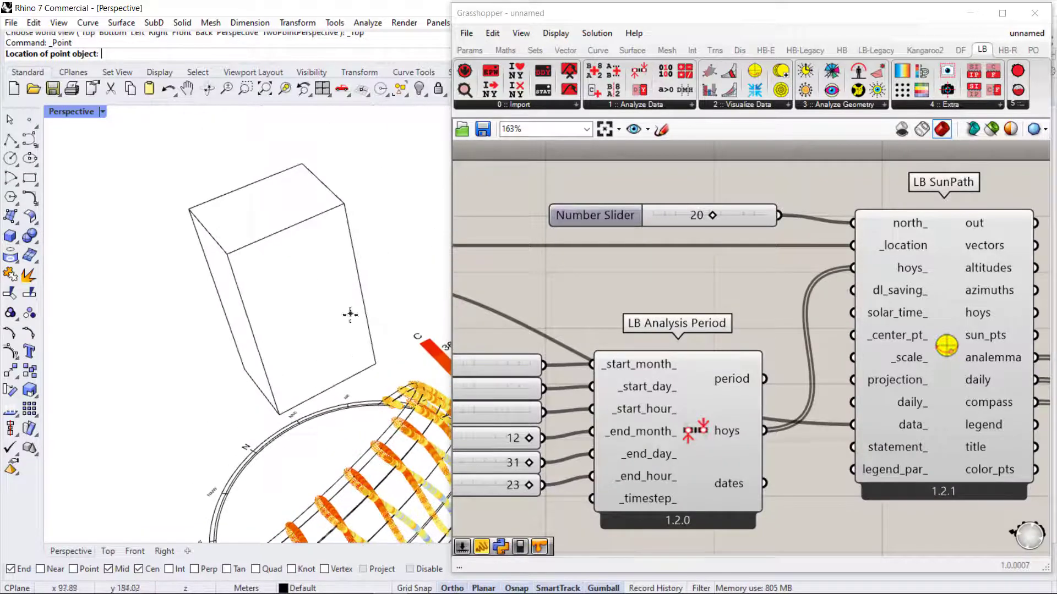
click(331, 388)
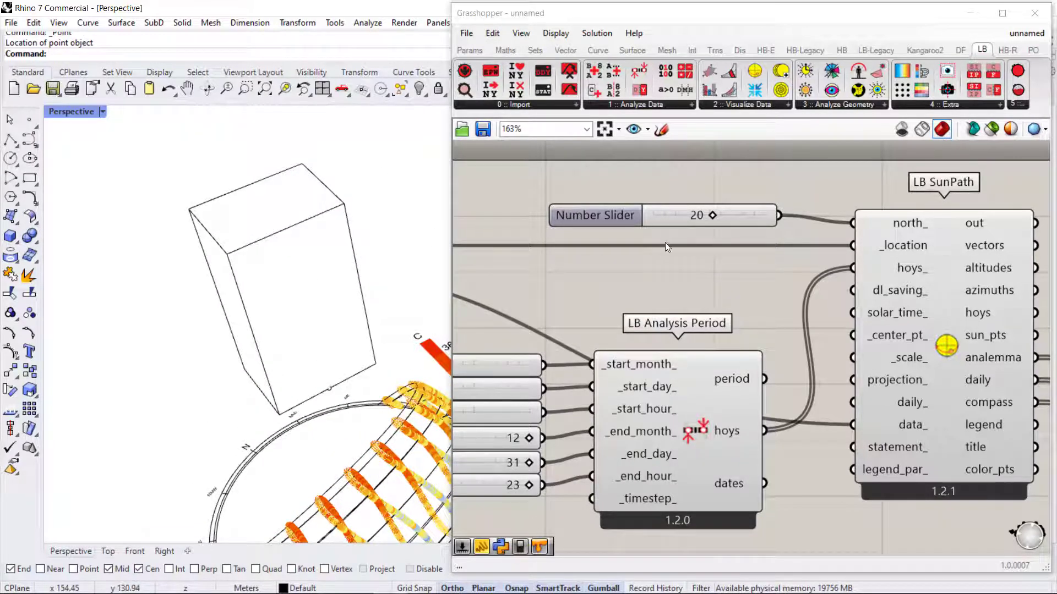
Add a Point parameter to the Grasshopper canvas and reference the Rhino point on the box's bottom edge in it
click(688, 269)
double_click(687, 267)
text(point)
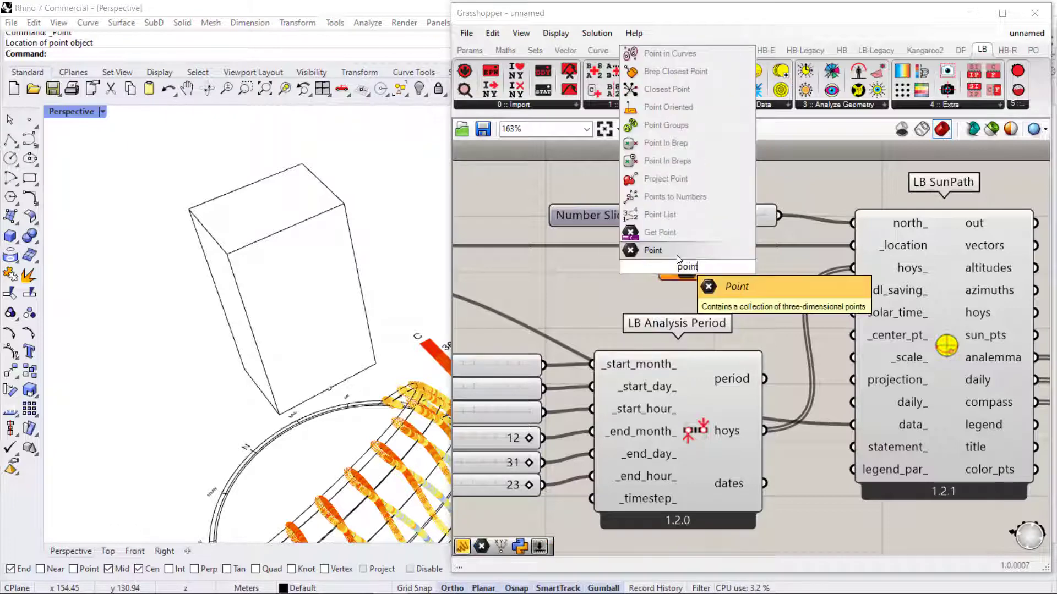
click(676, 254)
right_click(687, 268)
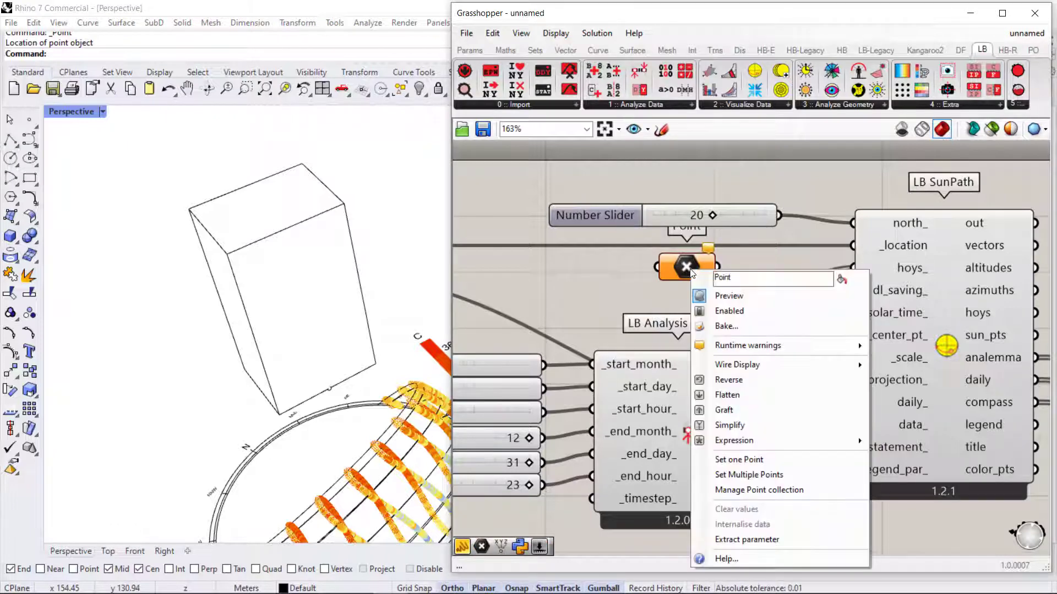
click(749, 474)
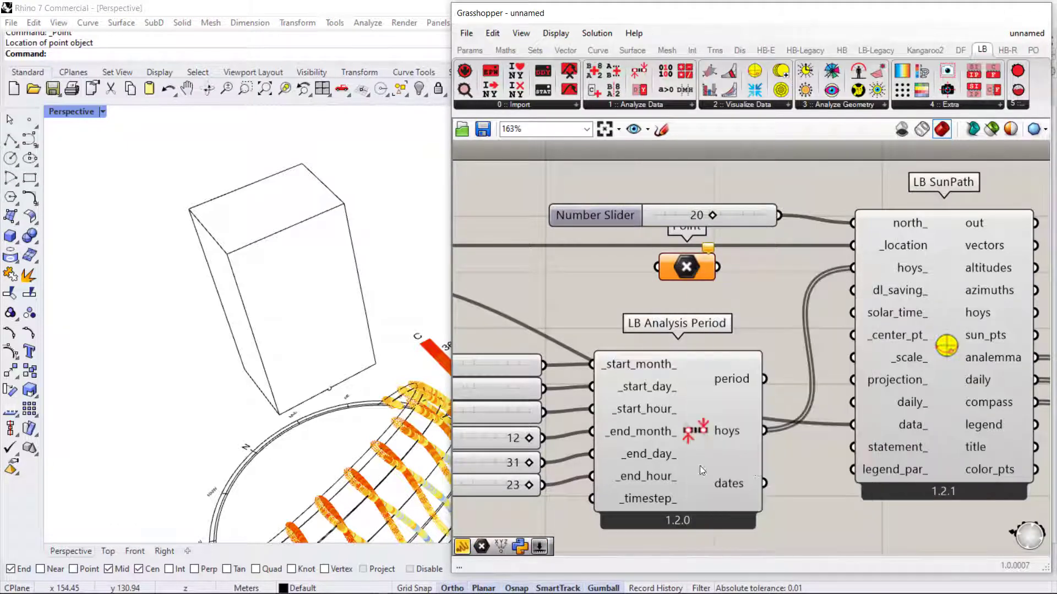
key(Return)
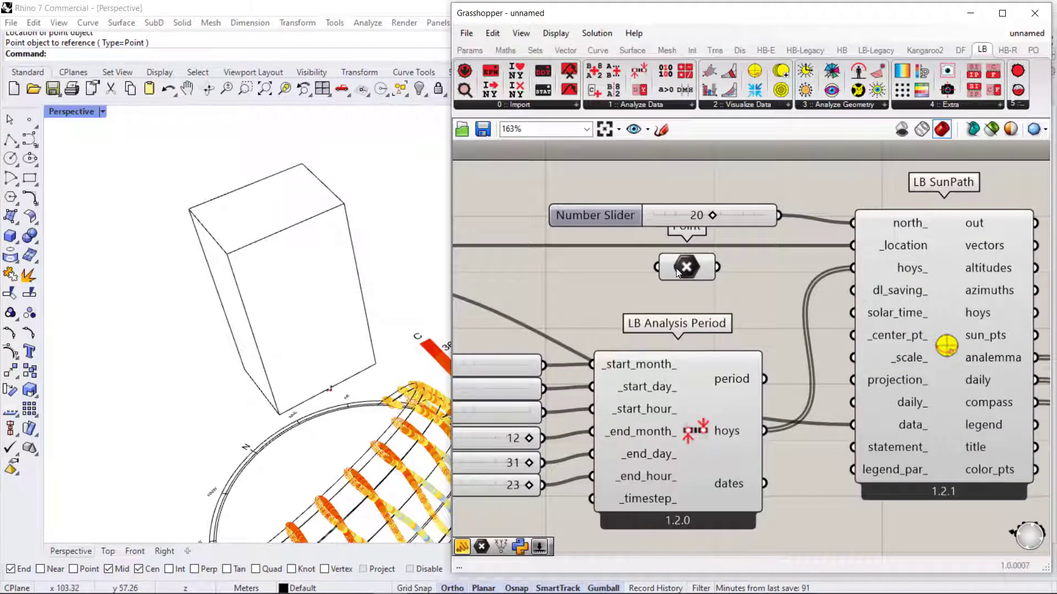
Turn off the Point parameter's preview and connect it to LB SunPath's _center_pt_ input
right_click(684, 266)
click(731, 287)
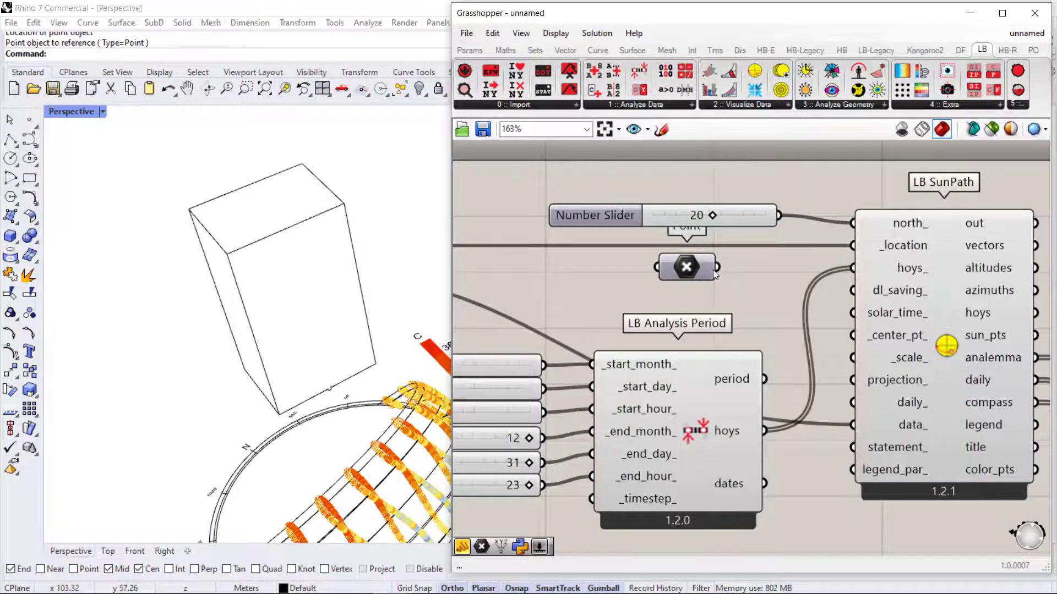
drag(715, 268, 859, 336)
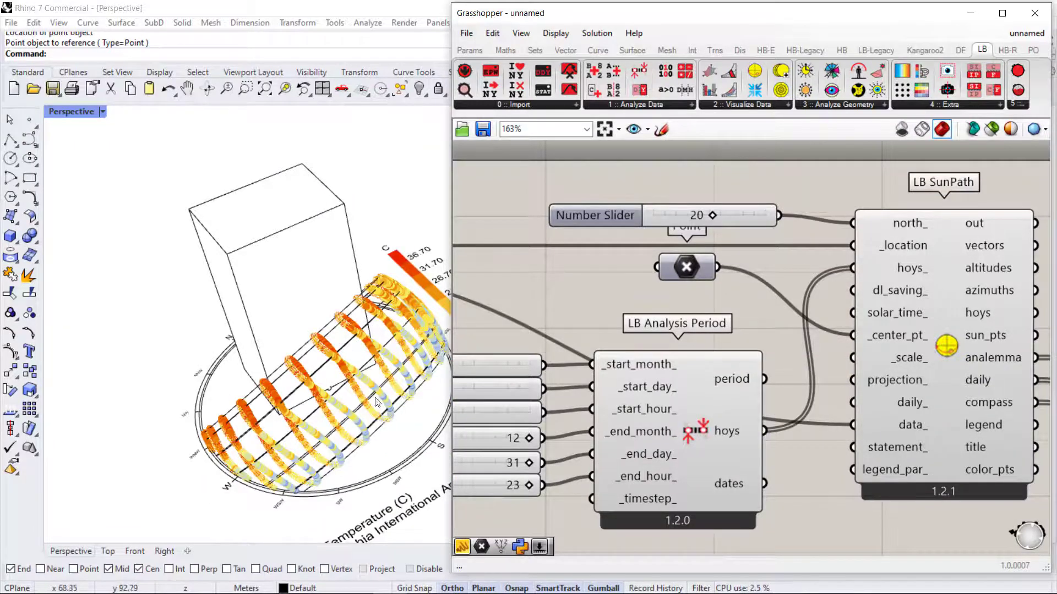
right_drag(378, 402, 309, 429)
scroll(291, 269, down, 4)
right_drag(292, 270, 337, 196)
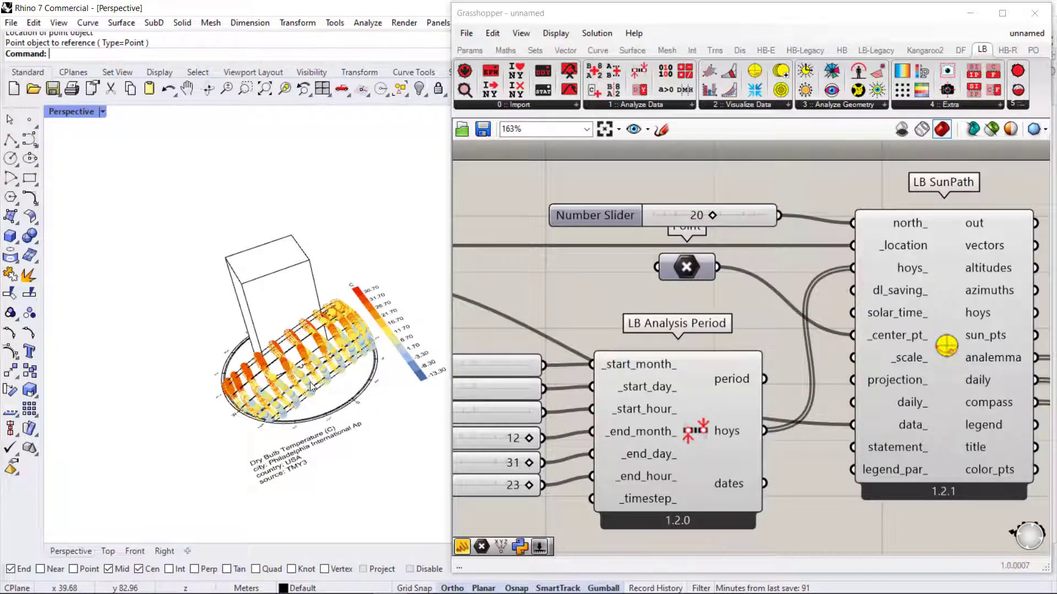
Create a number slider set to 3 and connect it to LB SunPath's _scale_ input
right_drag(780, 451, 773, 368)
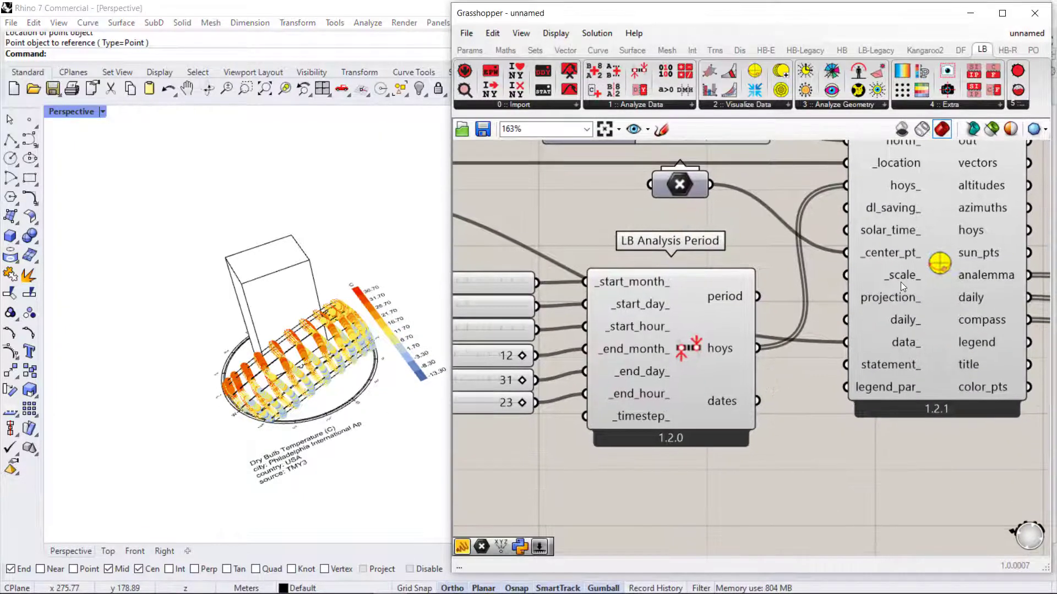
double_click(743, 243)
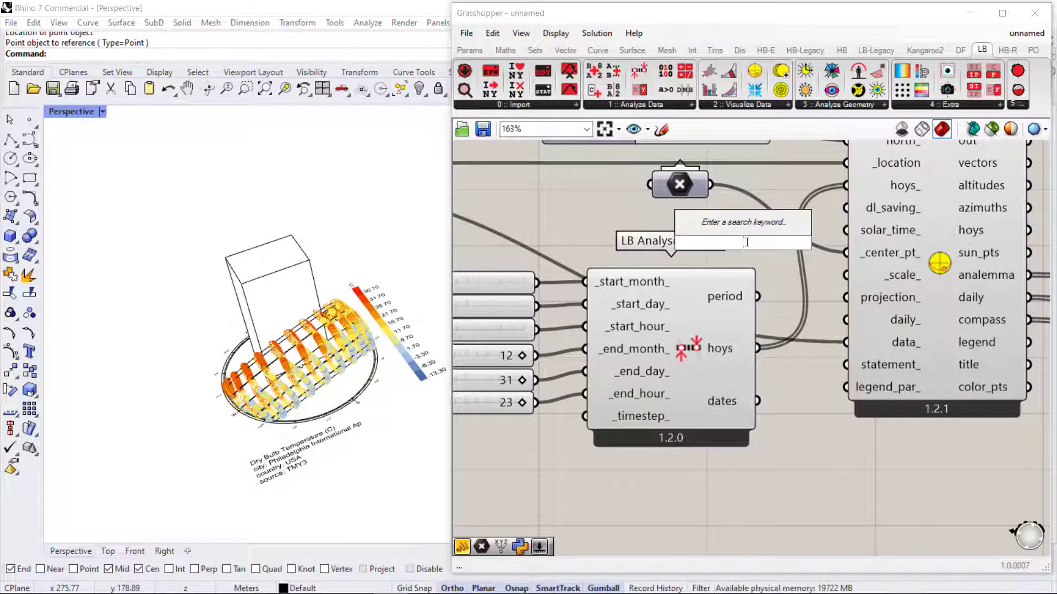
text(5)
key(Return)
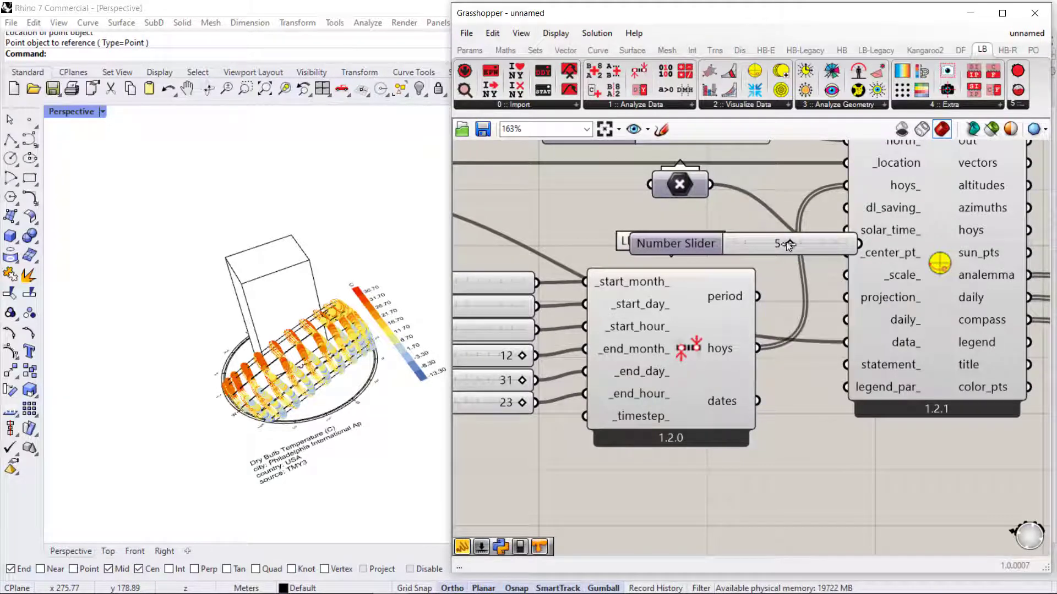
drag(776, 246, 646, 246)
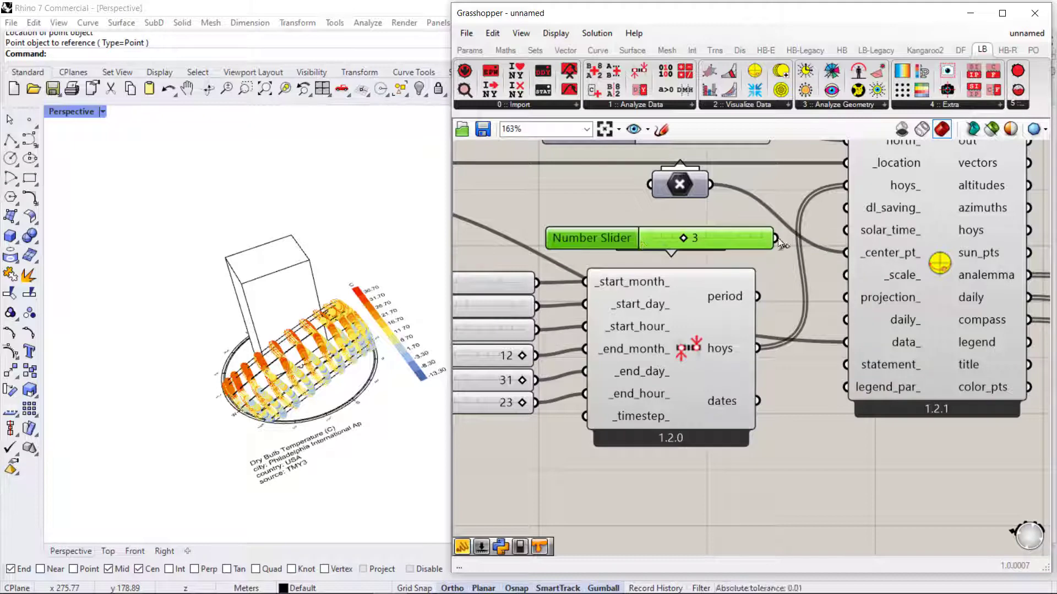
drag(777, 238, 834, 277)
scroll(216, 385, down, 5)
right_drag(235, 391, 435, 325)
scroll(257, 358, down, 5)
shift+right_drag(431, 365, 263, 399)
shift+right_drag(325, 424, 308, 367)
scroll(291, 366, up, 5)
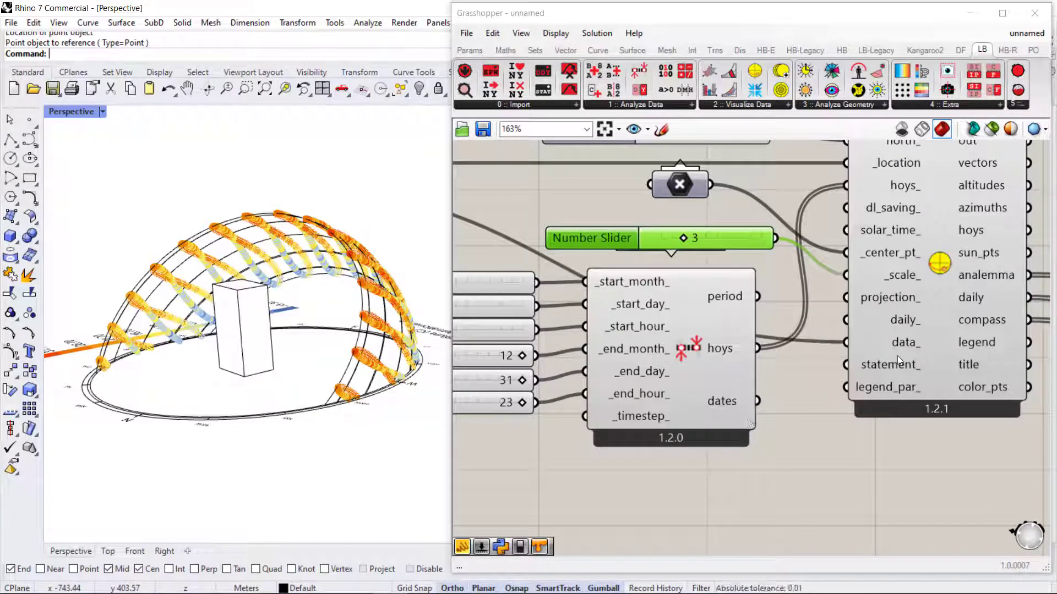
Create a panel containing the condition a>24 and connect it to LB SunPath's statement_ input
mouse_move(897, 367)
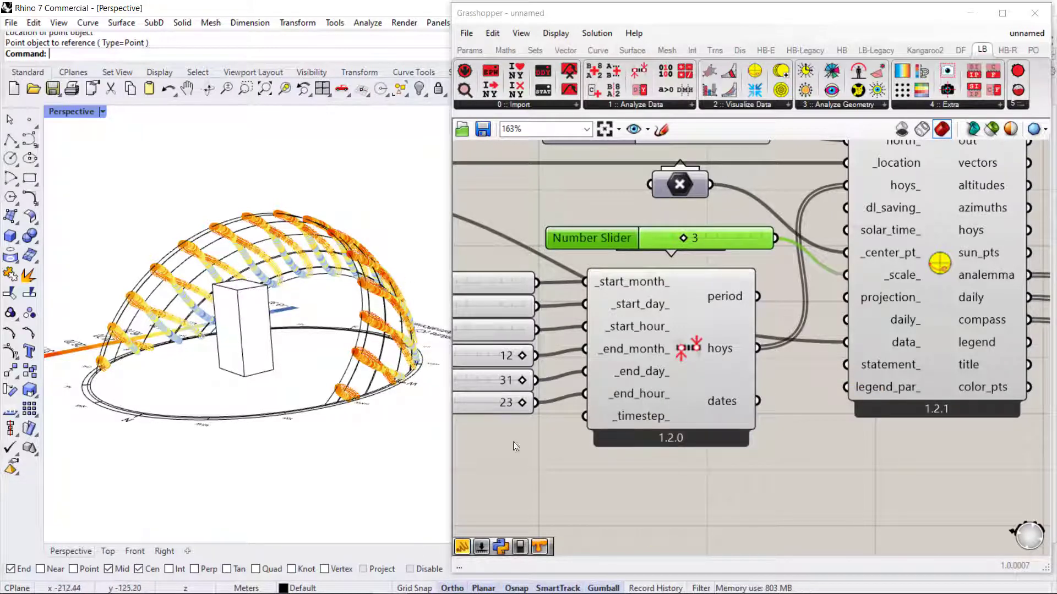
double_click(688, 489)
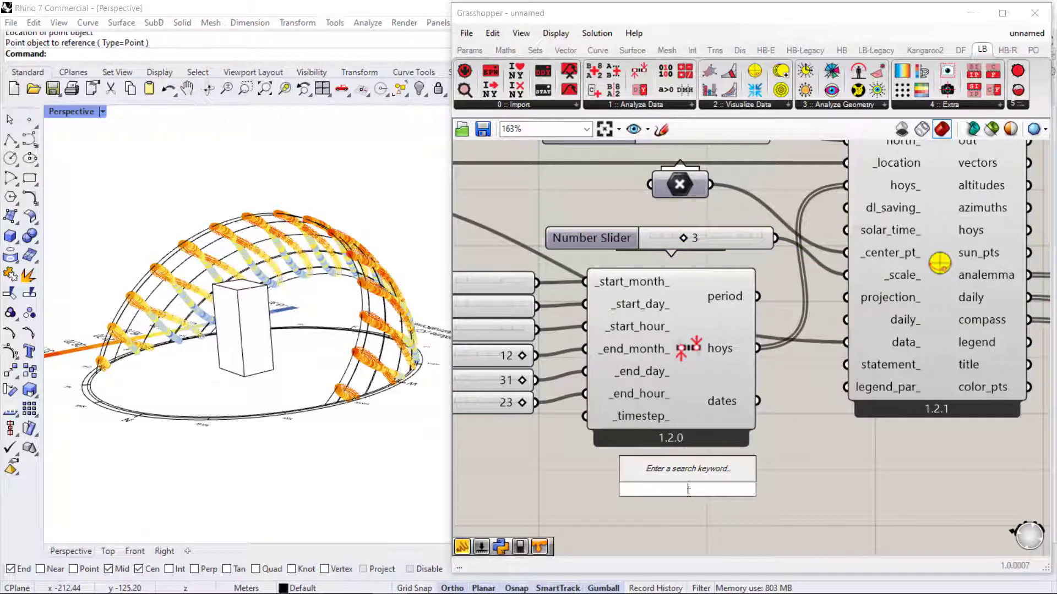
text(">24)
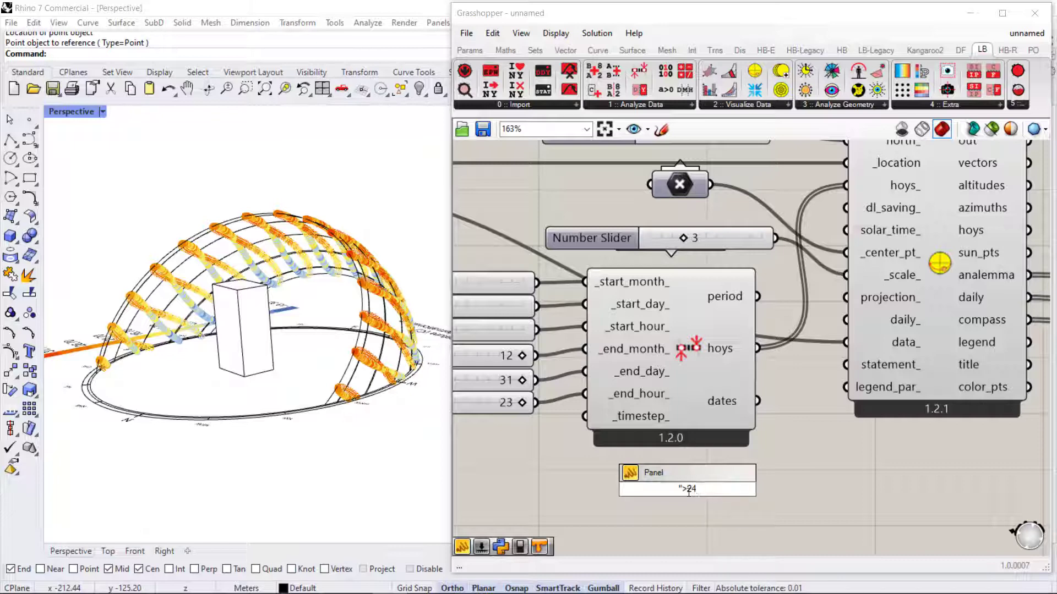
key(Return)
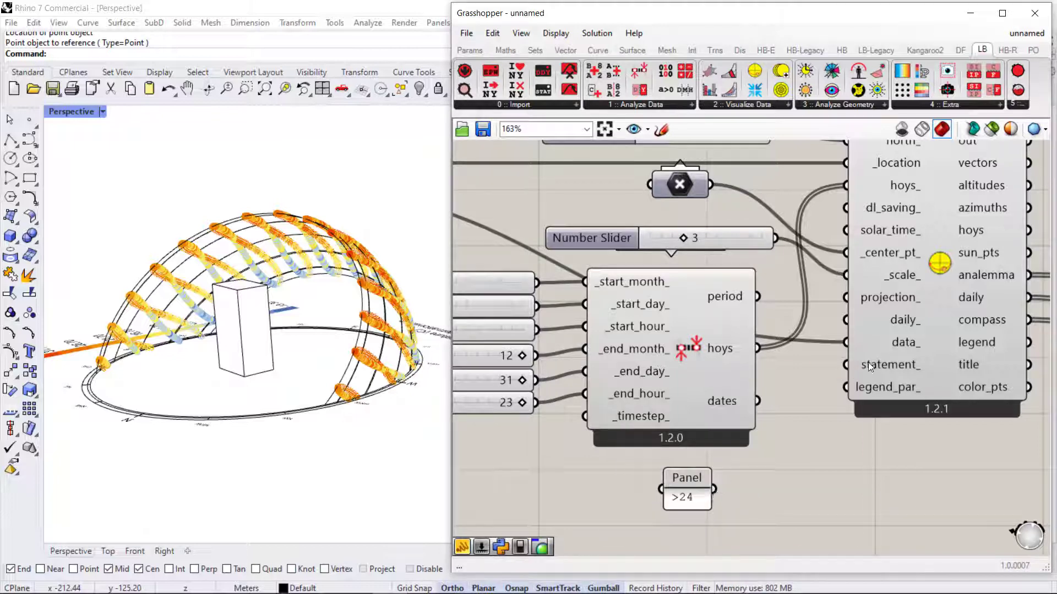
mouse_move(869, 366)
double_click(660, 498)
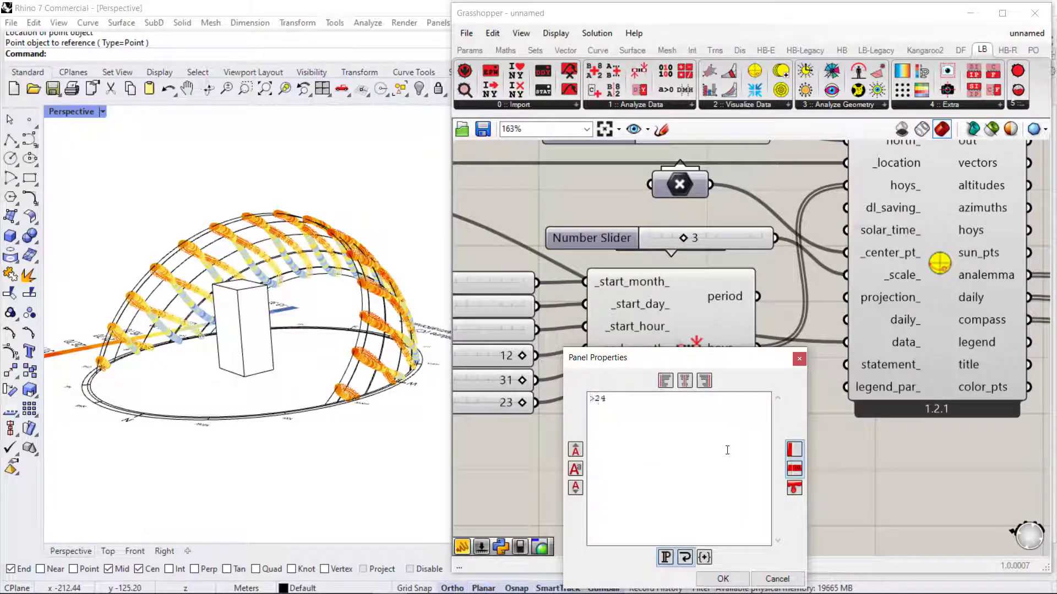
text(a)
click(740, 578)
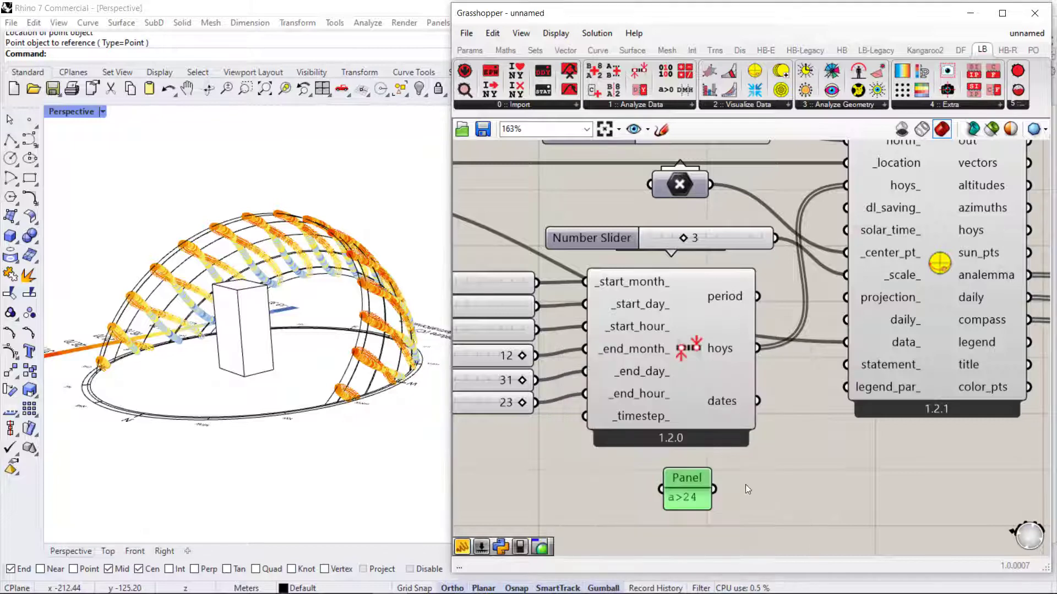
drag(715, 489, 845, 367)
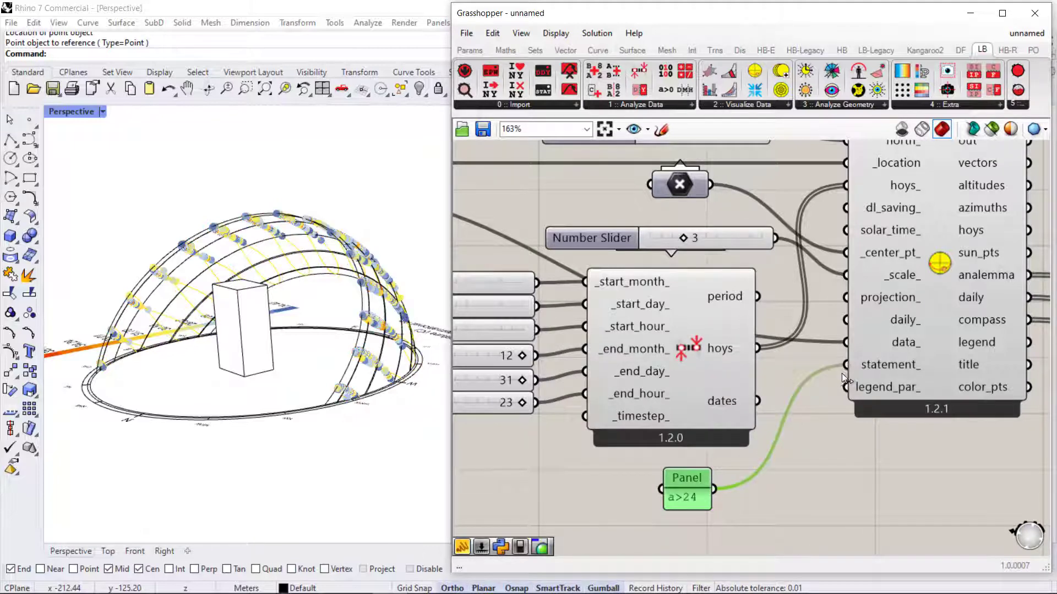
Examine the filtered sun positions on the enlarged sun path around the box
right_drag(383, 242, 372, 253)
scroll(373, 254, down, 3)
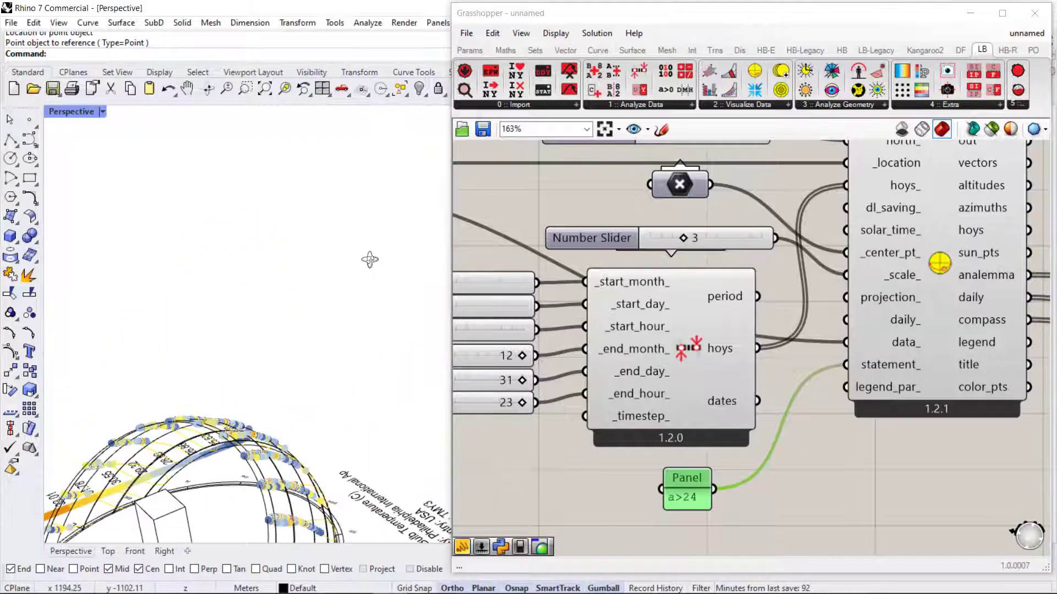
scroll(342, 229, down, 3)
scroll(278, 443, up, 8)
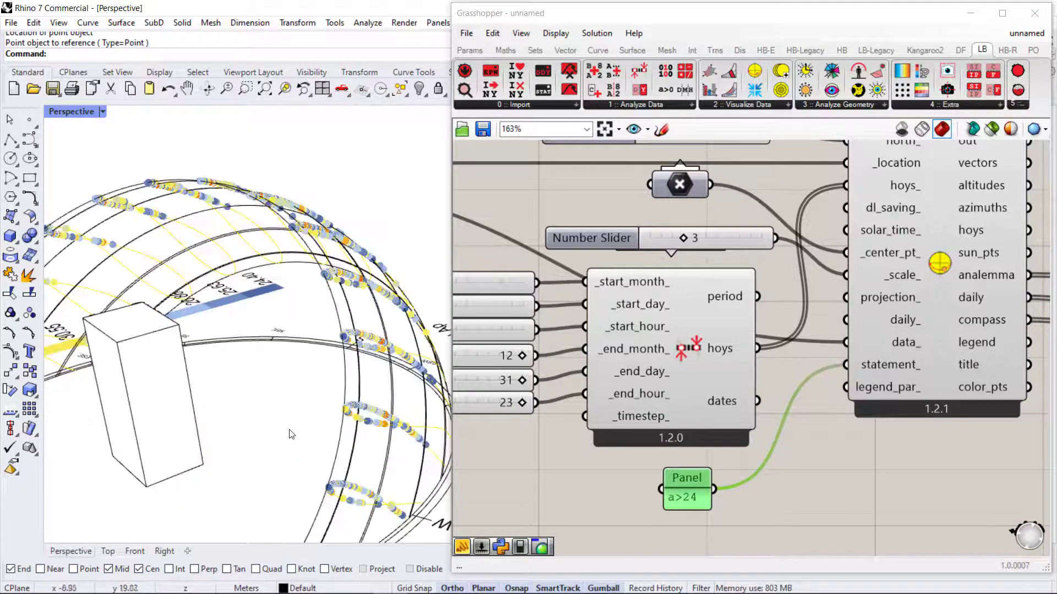
scroll(305, 414, down, 6)
right_drag(309, 410, 312, 395)
shift+right_drag(312, 395, 271, 363)
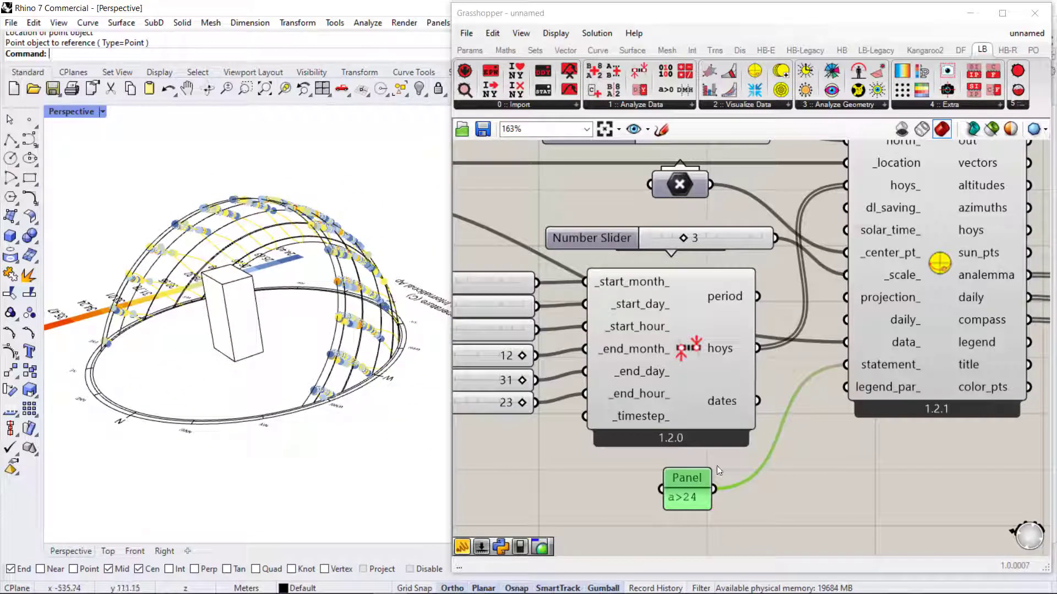
Change the condition in the statement panel to 23<a>24 and widen the panel to fit its text on one line
double_click(682, 500)
click(601, 410)
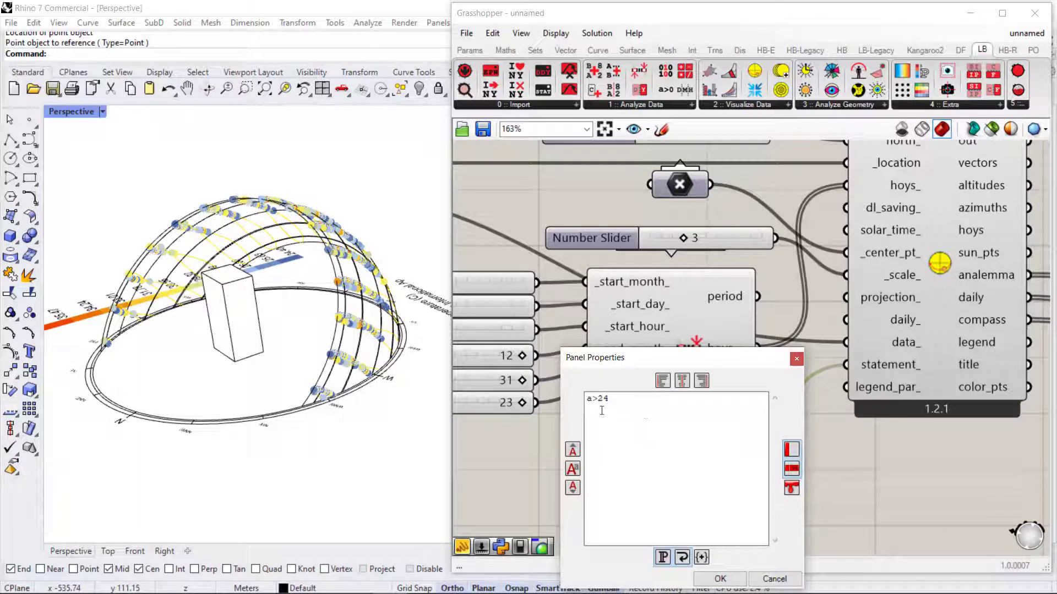
click(587, 399)
text(23<)
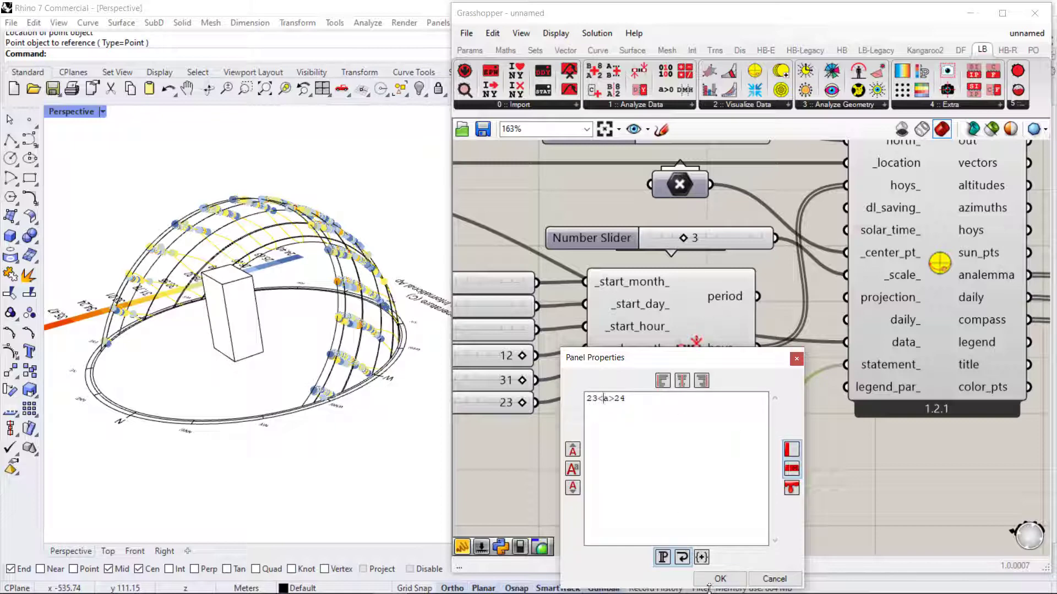
click(732, 579)
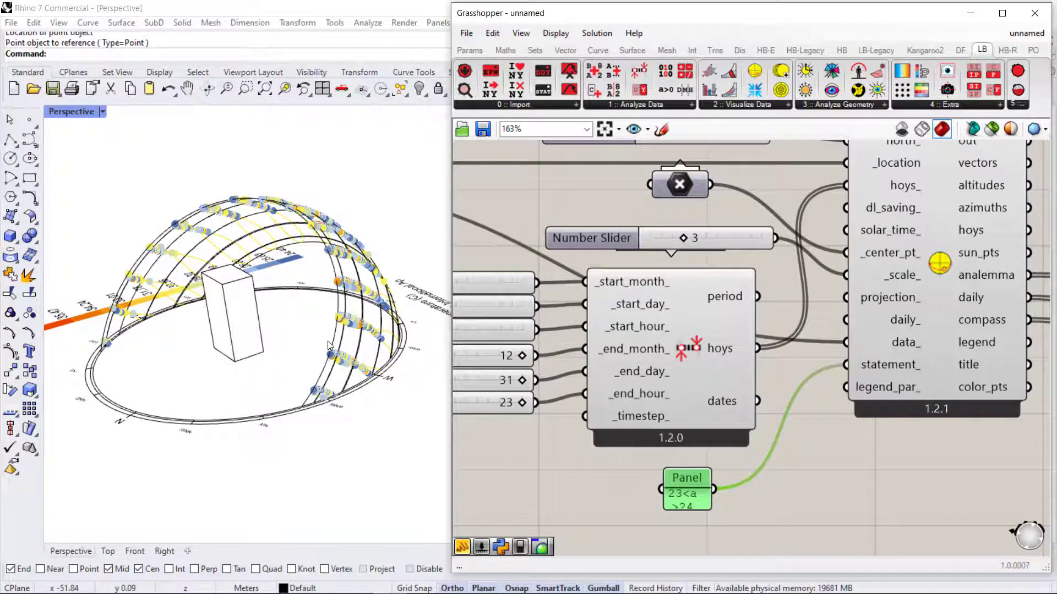
drag(667, 498, 631, 499)
scroll(726, 445, down, 1)
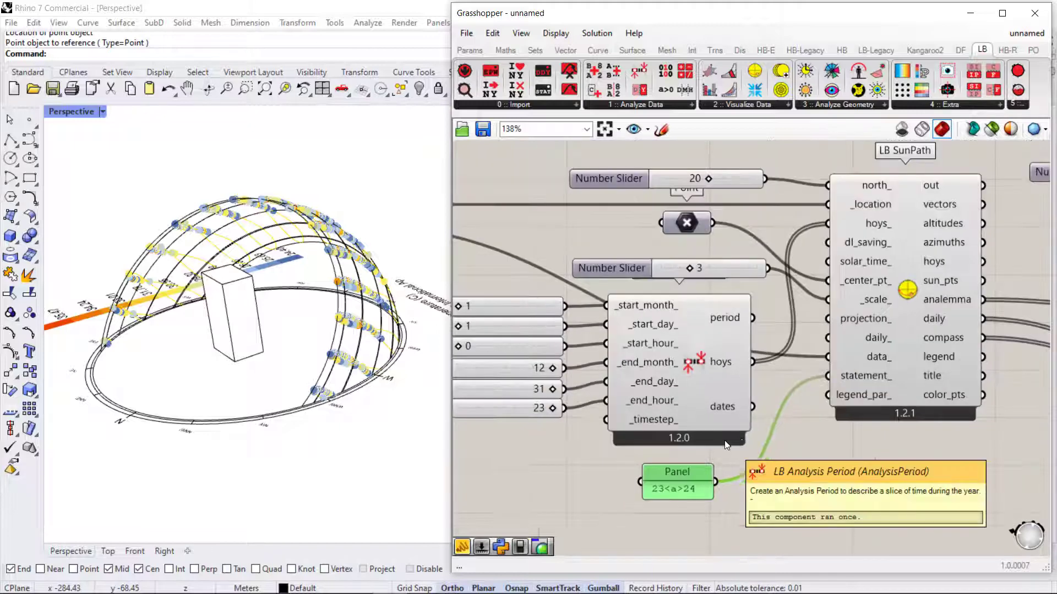
Examine the filtered sun path and its temperature legend in the Rhino Top view
mouse_move(873, 398)
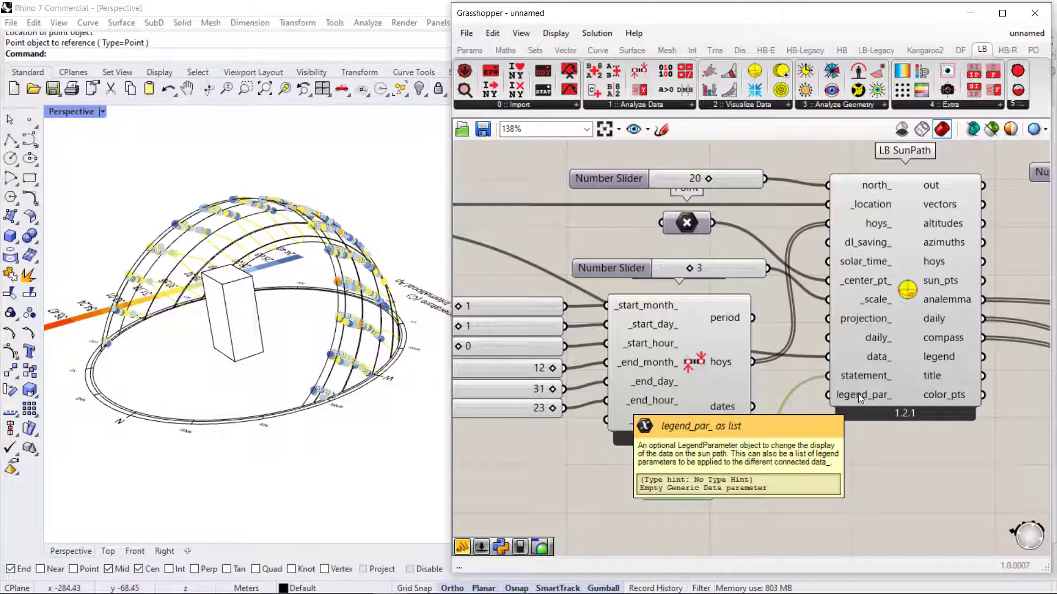
scroll(341, 273, down, 4)
right_drag(341, 273, 322, 308)
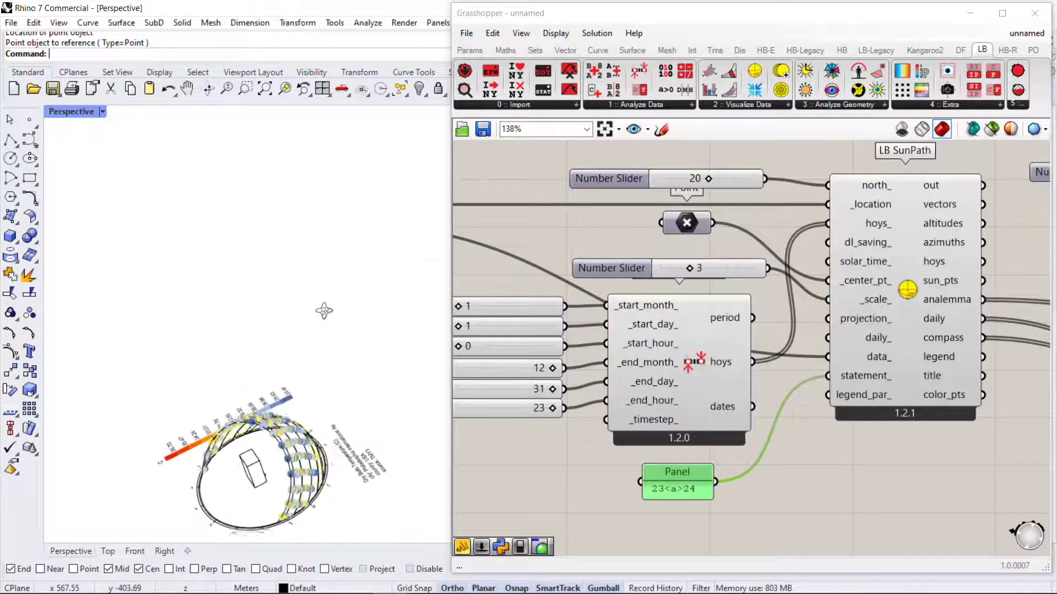
click(108, 551)
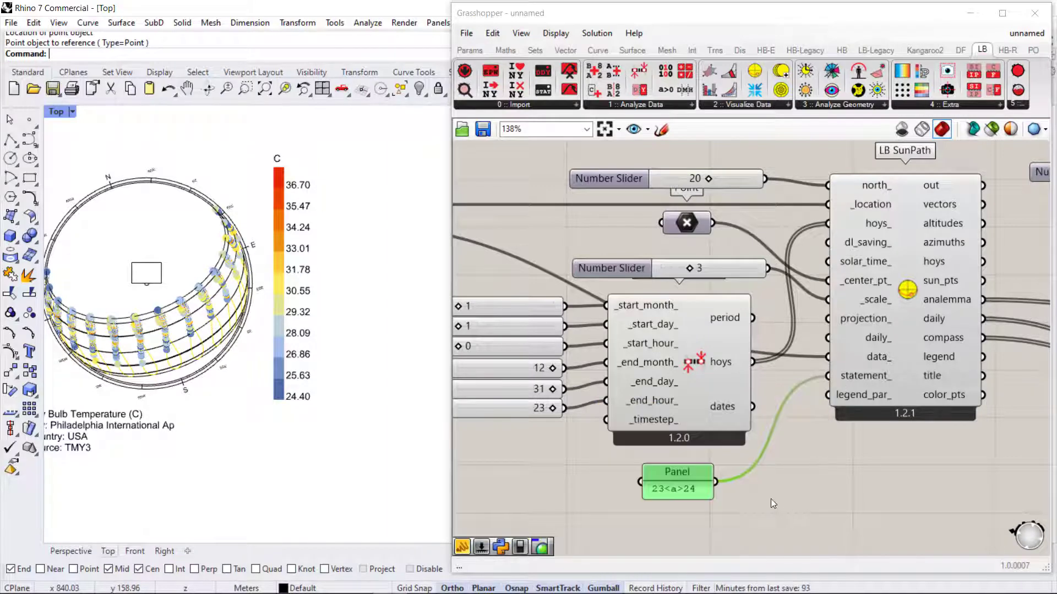
click(704, 490)
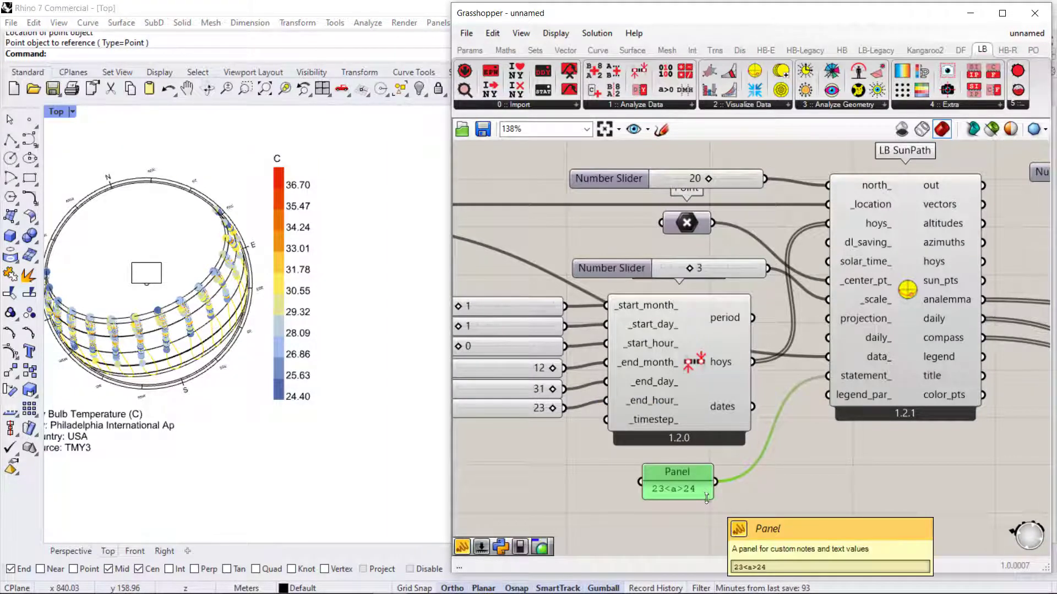